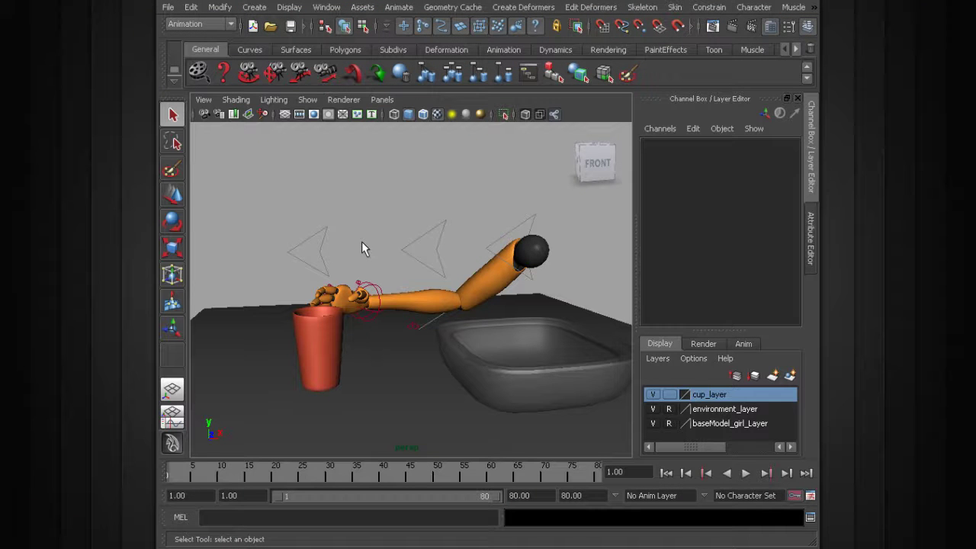
# Orbit around the arm, red cup and basin to inspect the scene from several angles.
pyautogui.keyDown('alt'); pyautogui.moveTo(361, 242); pyautogui.dragTo(340, 292); pyautogui.keyUp('alt')
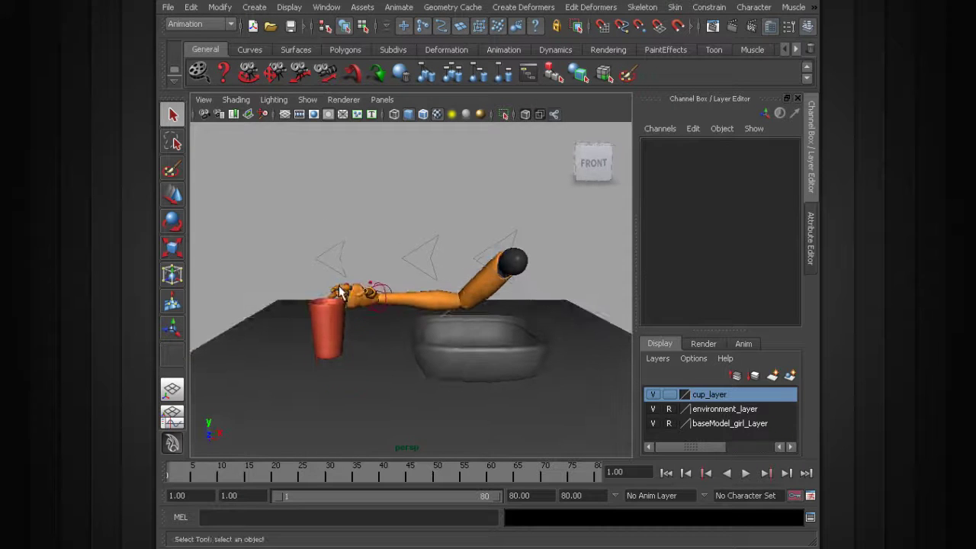
pyautogui.keyDown('alt'); pyautogui.moveTo(323, 308); pyautogui.dragTo(359, 300); pyautogui.keyUp('alt')
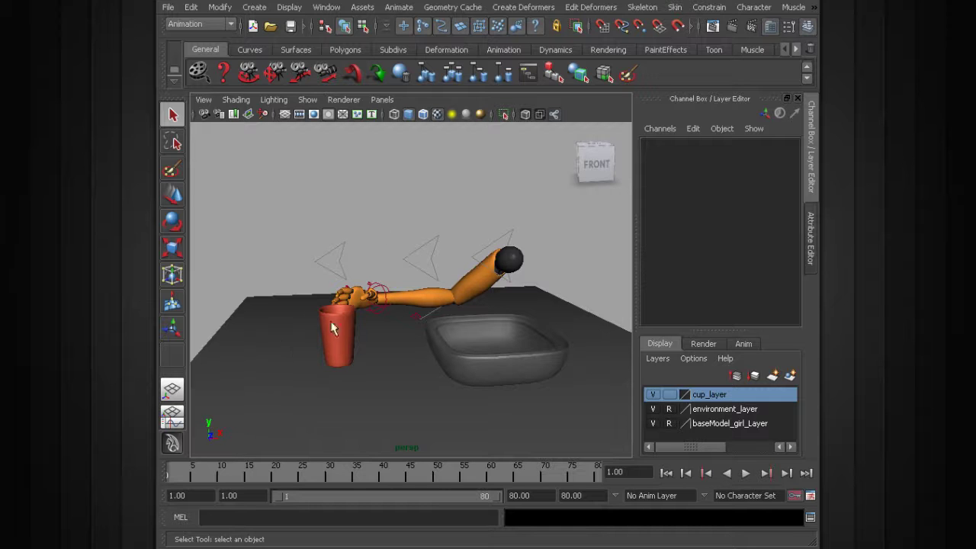
pyautogui.keyDown('alt'); pyautogui.moveTo(302, 340); pyautogui.dragTo(279, 333); pyautogui.keyUp('alt')
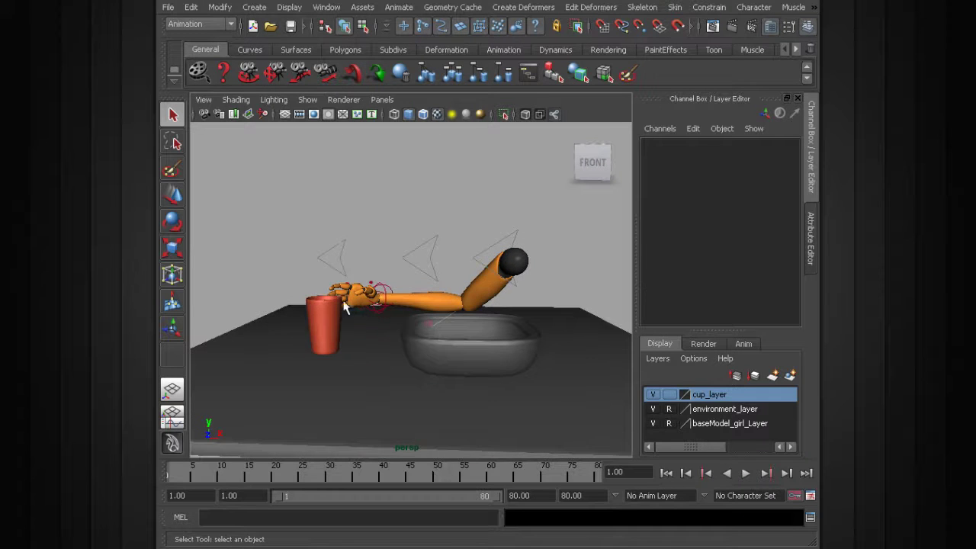
pyautogui.keyDown('alt'); pyautogui.moveTo(347, 306); pyautogui.dragTo(317, 290); pyautogui.keyUp('alt')
pyautogui.keyDown('alt'); pyautogui.moveTo(317, 291); pyautogui.dragTo(358, 295, button='right'); pyautogui.keyUp('alt')
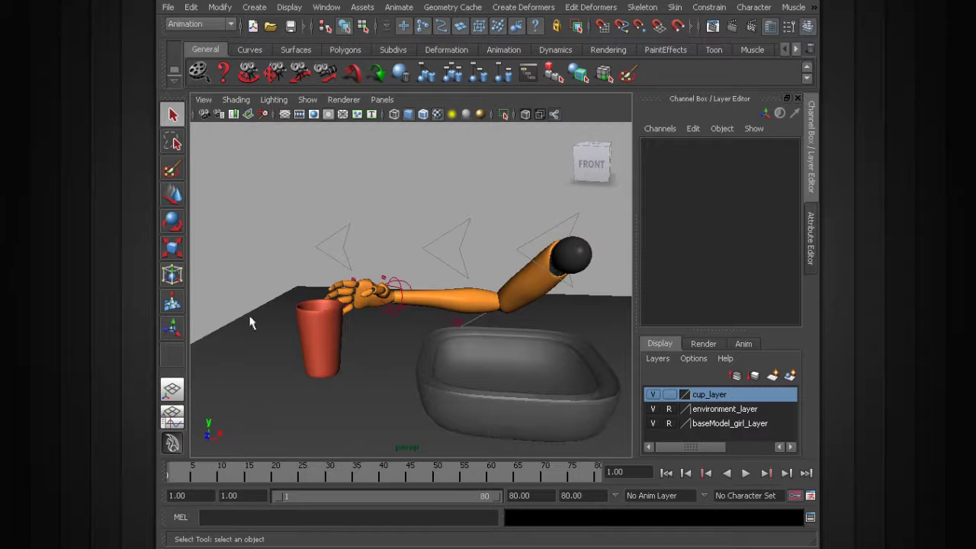
pyautogui.keyDown('alt'); pyautogui.moveTo(362, 285); pyautogui.dragTo(369, 269); pyautogui.keyUp('alt')
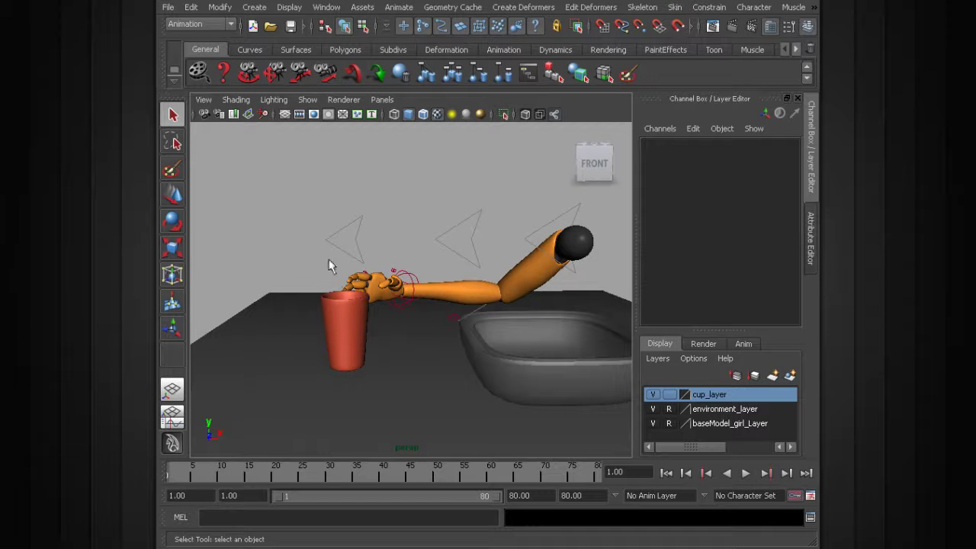
pyautogui.keyDown('alt'); pyautogui.moveTo(328, 259); pyautogui.dragTo(321, 294); pyautogui.keyUp('alt')
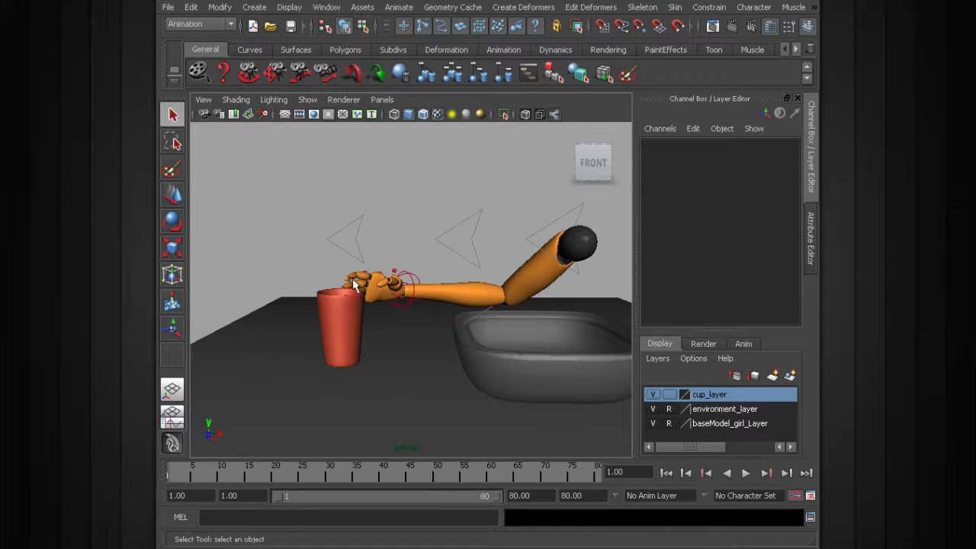
pyautogui.keyDown('alt'); pyautogui.moveTo(334, 289); pyautogui.dragTo(375, 309); pyautogui.keyUp('alt')
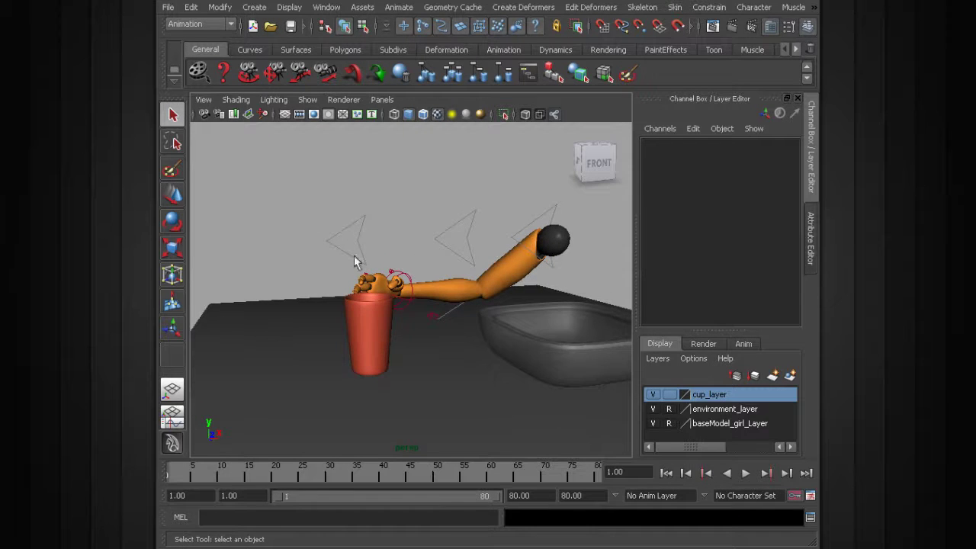
pyautogui.keyDown('alt'); pyautogui.moveTo(335, 256); pyautogui.dragTo(375, 266); pyautogui.keyUp('alt')
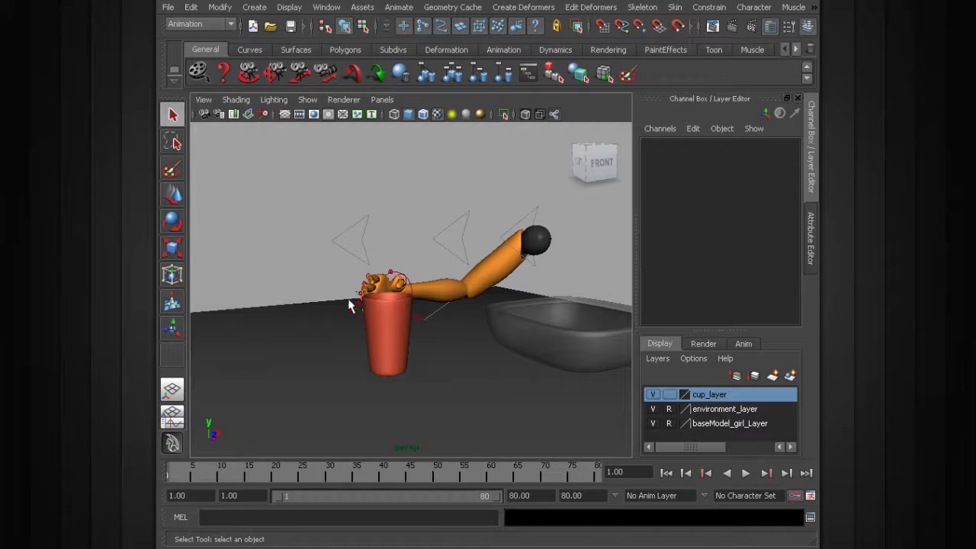
pyautogui.keyDown('alt'); pyautogui.moveTo(424, 320); pyautogui.dragTo(453, 325); pyautogui.keyUp('alt')
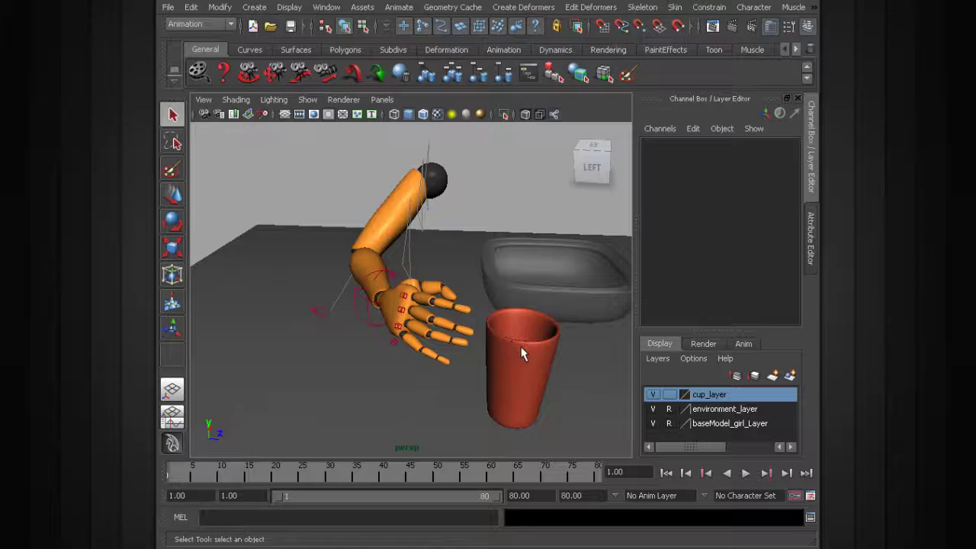
pyautogui.keyDown('alt'); pyautogui.moveTo(519, 347); pyautogui.dragTo(342, 339); pyautogui.keyUp('alt')
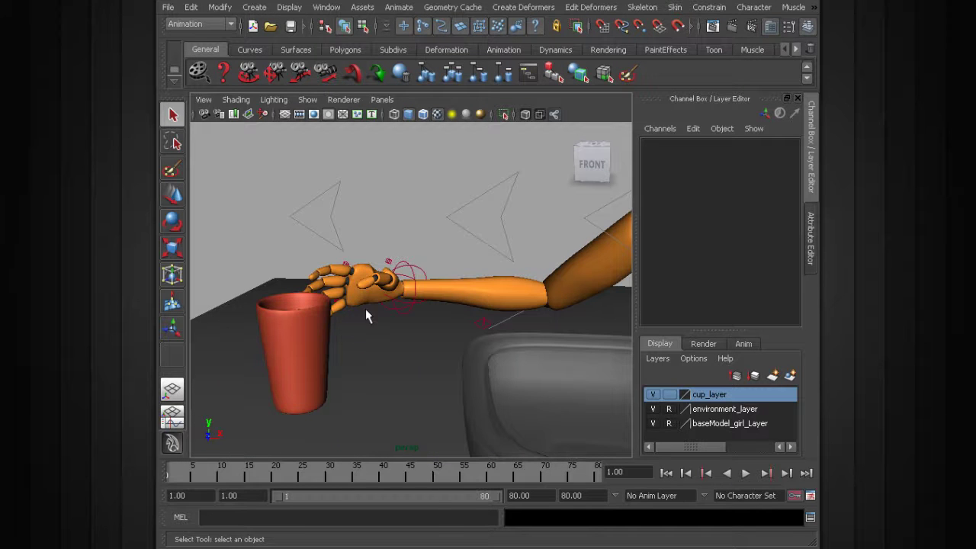
pyautogui.moveTo(363, 327)
pyautogui.keyDown('alt'); pyautogui.mouseDown()
pyautogui.moveTo(396, 312)
pyautogui.moveTo(339, 337)
pyautogui.moveTo(394, 300)
pyautogui.moveTo(358, 328)
pyautogui.mouseUp(); pyautogui.keyUp('alt')
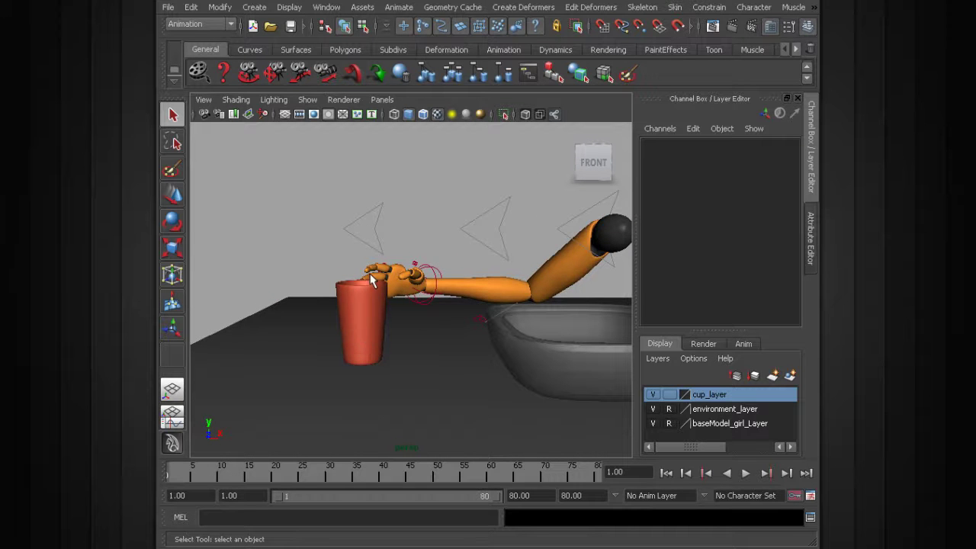
pyautogui.keyDown('alt'); pyautogui.moveTo(459, 287); pyautogui.dragTo(357, 292); pyautogui.keyUp('alt')
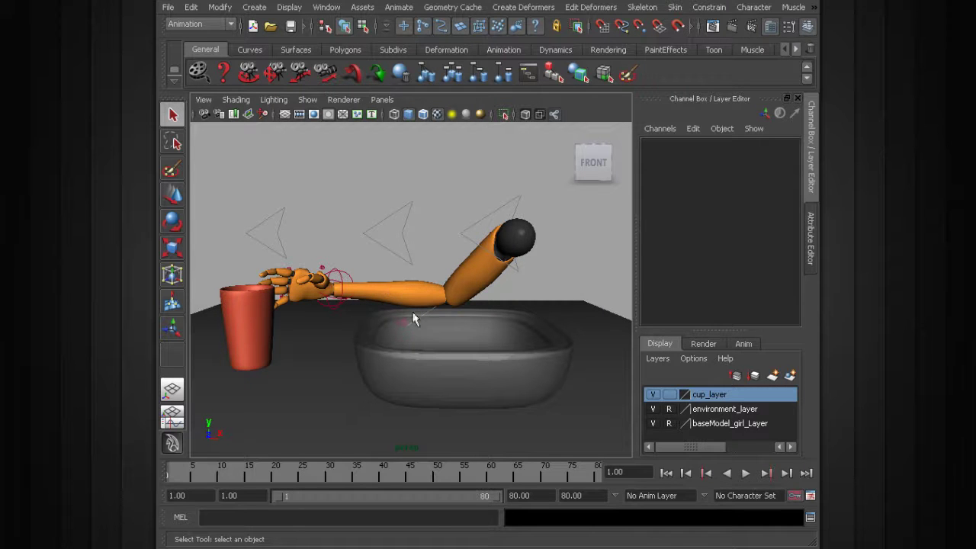
pyautogui.keyDown('alt'); pyautogui.moveTo(440, 338); pyautogui.dragTo(414, 329); pyautogui.keyUp('alt')
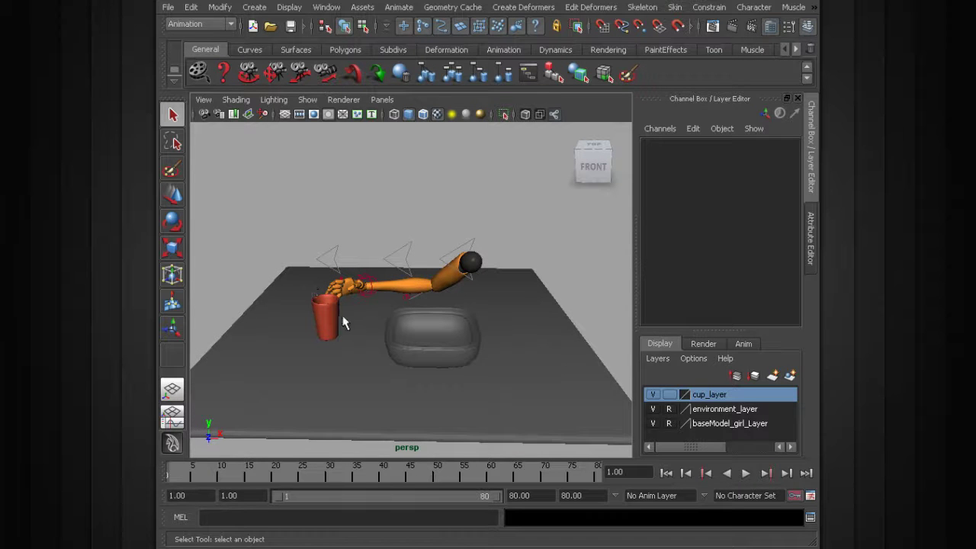
pyautogui.keyDown('alt'); pyautogui.moveTo(289, 332); pyautogui.dragTo(396, 328, button='right'); pyautogui.keyUp('alt')
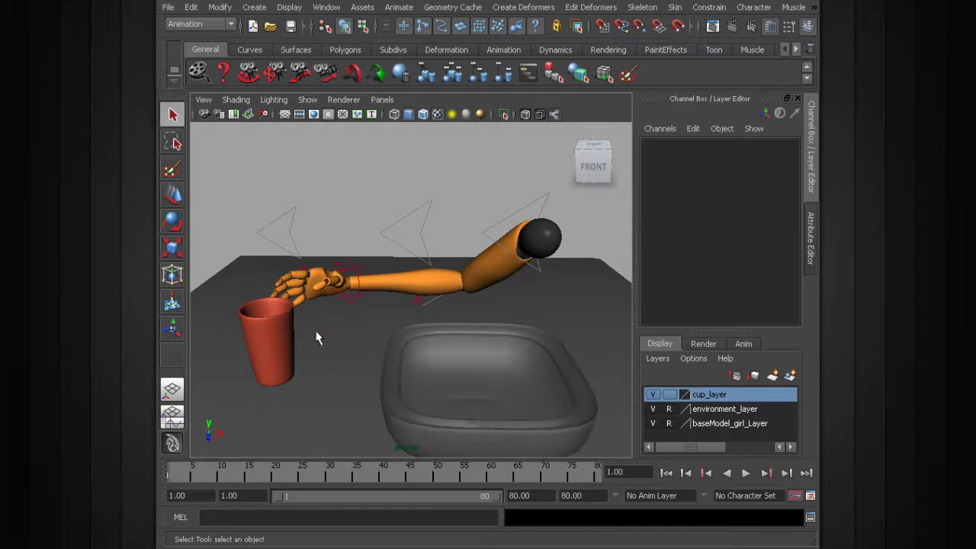
pyautogui.keyDown('alt'); pyautogui.moveTo(315, 312); pyautogui.dragTo(345, 306, button='middle'); pyautogui.keyUp('alt')
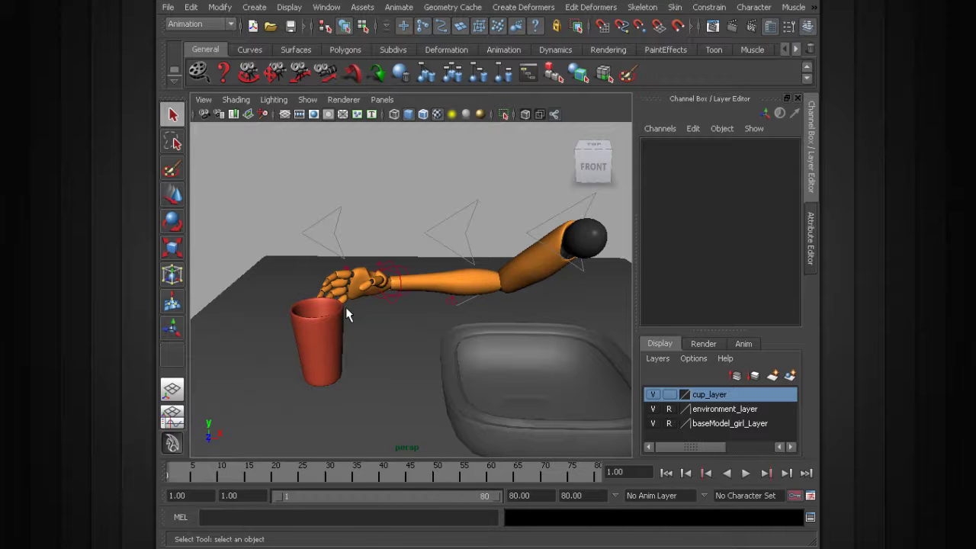
pyautogui.keyDown('alt'); pyautogui.moveTo(331, 259); pyautogui.dragTo(308, 290); pyautogui.keyUp('alt')
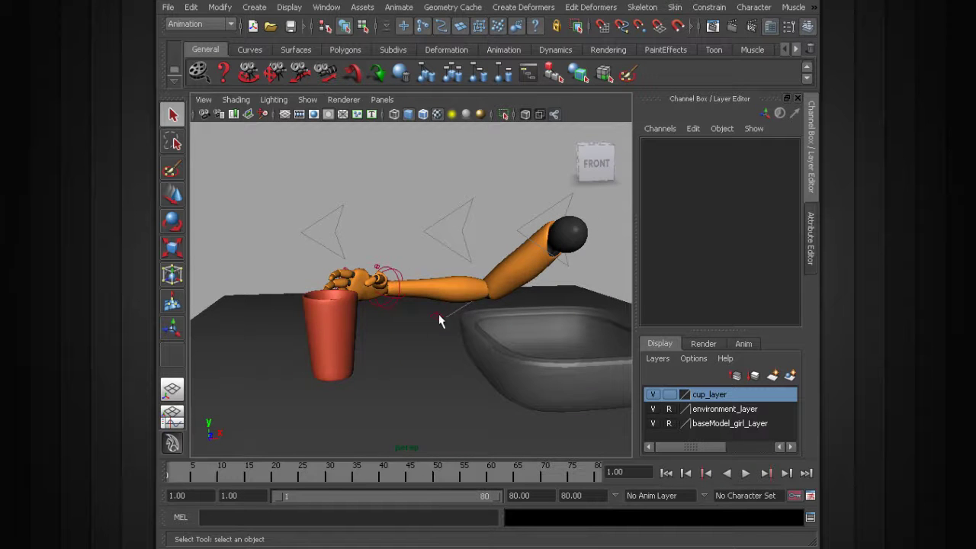
pyautogui.keyDown('alt'); pyautogui.moveTo(455, 276); pyautogui.dragTo(430, 243); pyautogui.keyUp('alt')
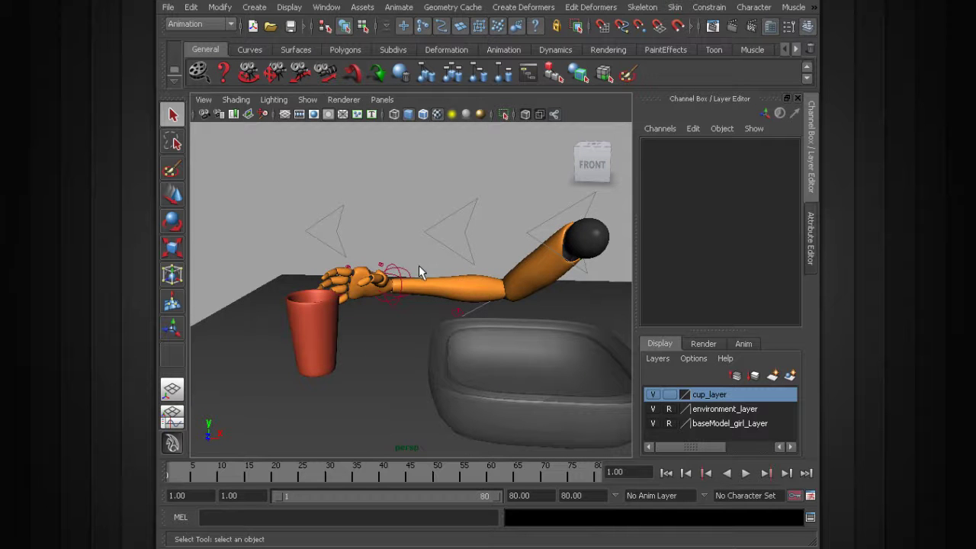
# Select the red cup to inspect it, then deselect it and keep orbiting.
pyautogui.click(320, 325)
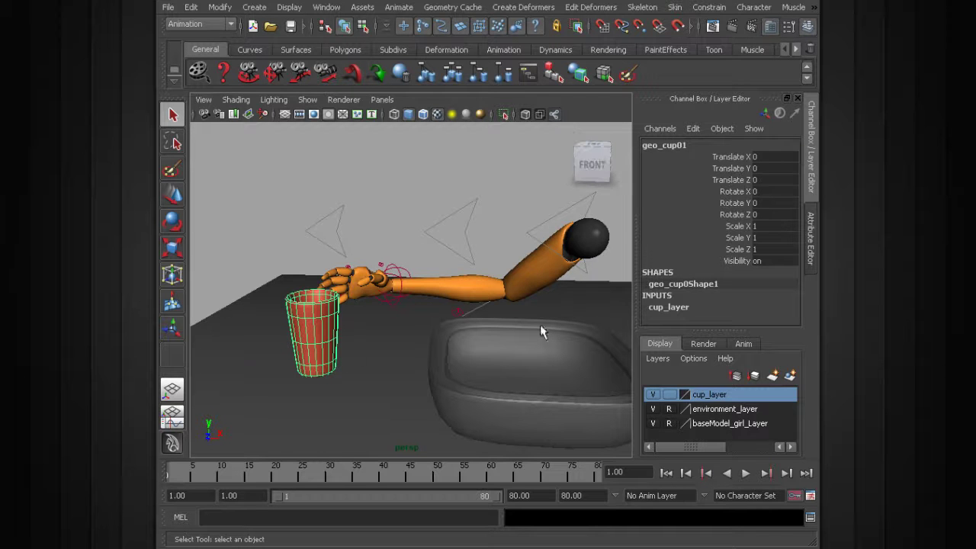
pyautogui.click(354, 248)
pyautogui.keyDown('alt'); pyautogui.moveTo(355, 248); pyautogui.dragTo(398, 244); pyautogui.keyUp('alt')
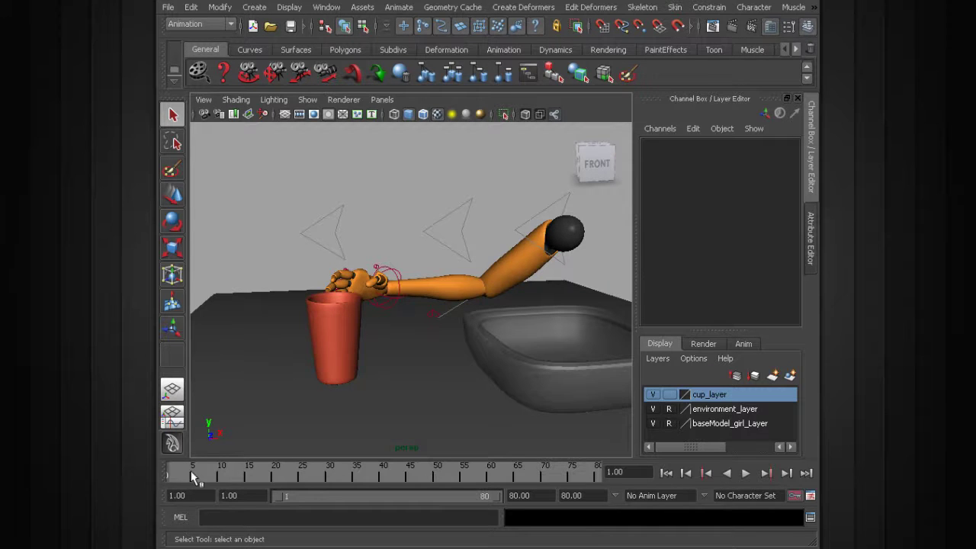
pyautogui.keyDown('alt'); pyautogui.moveTo(369, 336); pyautogui.dragTo(342, 345); pyautogui.keyUp('alt')
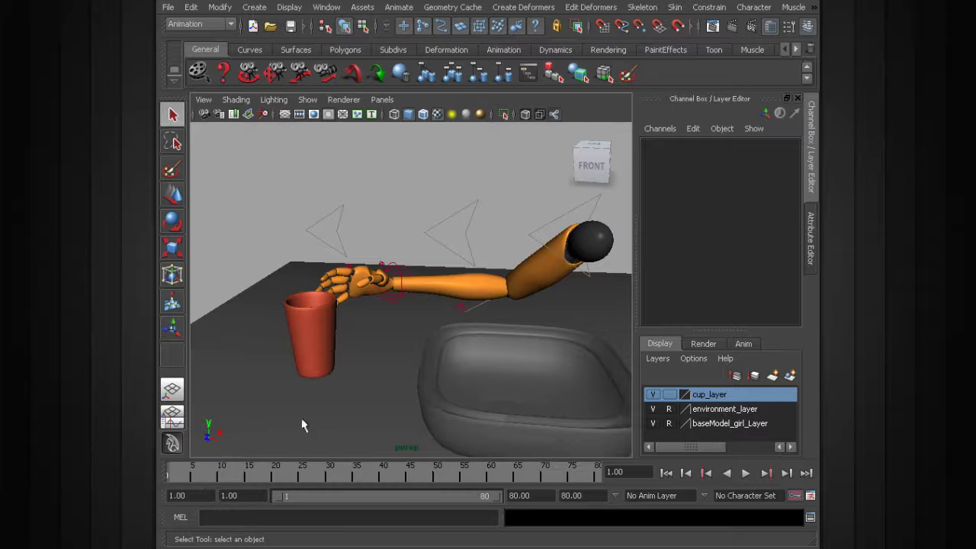
pyautogui.keyDown('alt'); pyautogui.moveTo(325, 329); pyautogui.dragTo(351, 359); pyautogui.keyUp('alt')
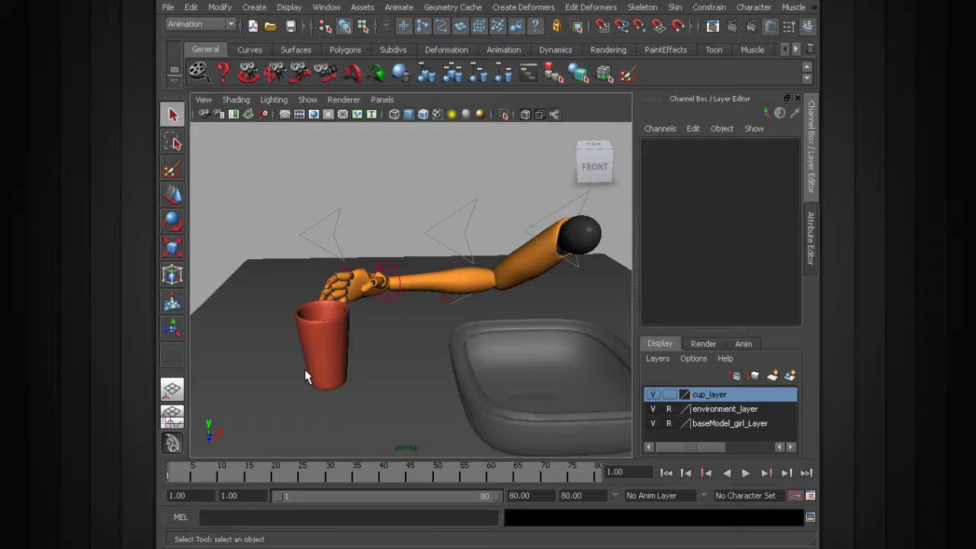
# Play the animation, stop at frame 12, then scrub to frame 24 and back.
pyautogui.hotkey('alt', 'v')
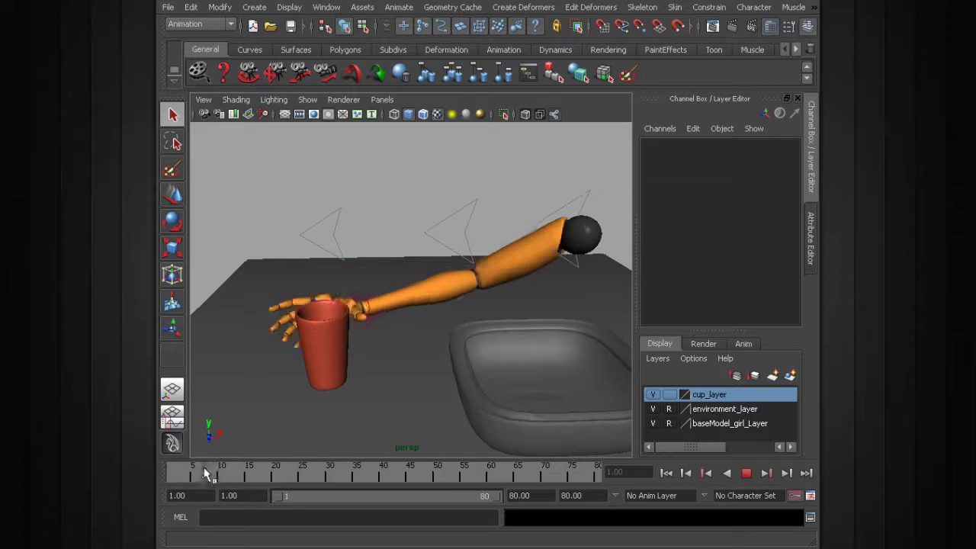
pyautogui.click(231, 465)
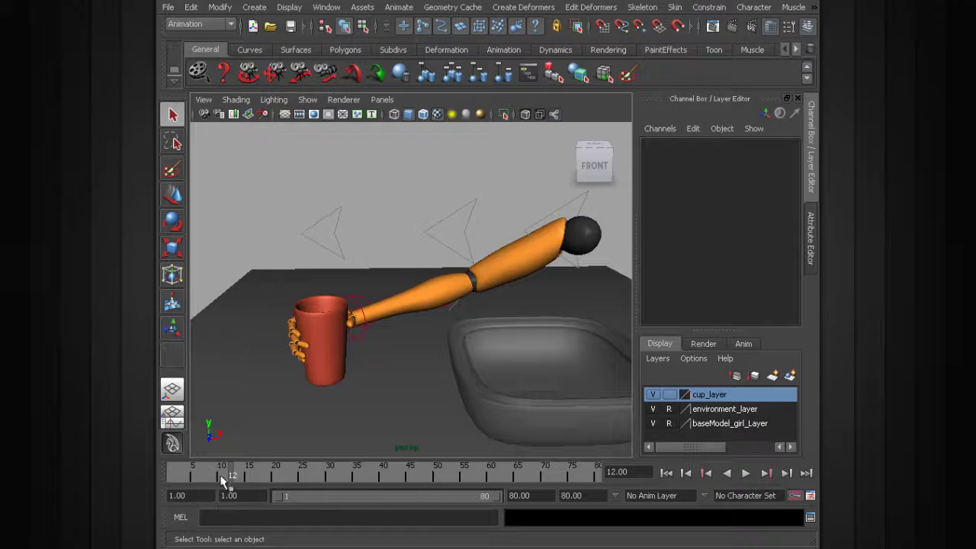
pyautogui.moveTo(225, 471); pyautogui.dragTo(297, 471)
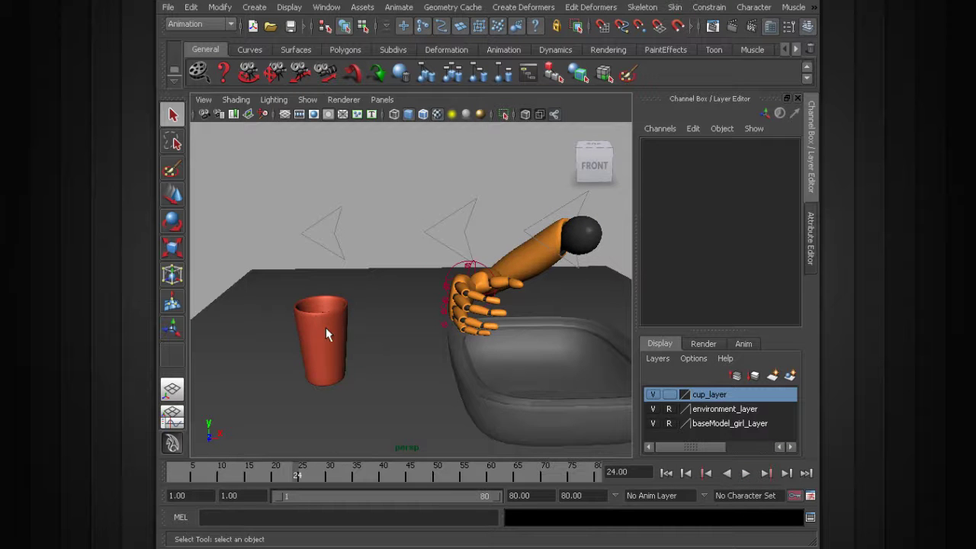
pyautogui.keyDown('alt'); pyautogui.moveTo(325, 327); pyautogui.dragTo(339, 311); pyautogui.keyUp('alt')
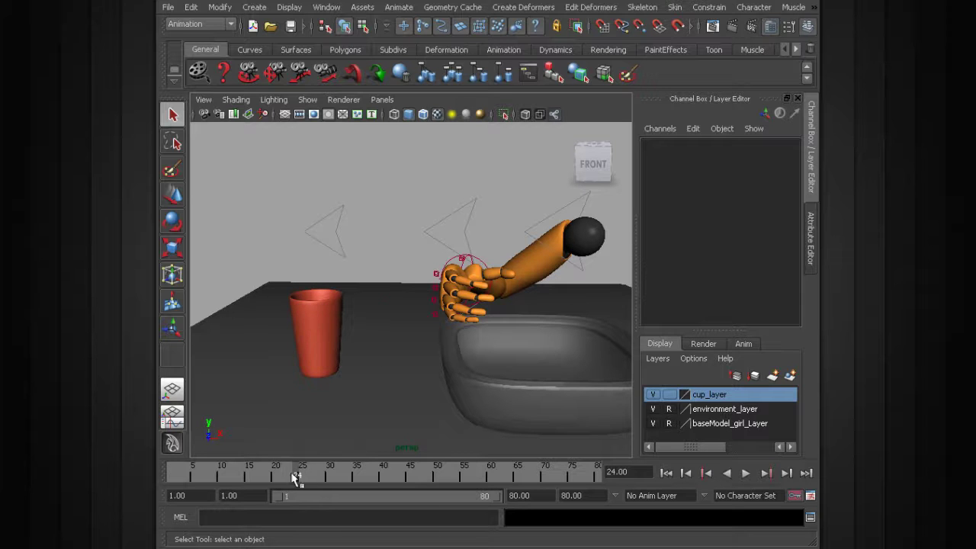
pyautogui.moveTo(297, 475); pyautogui.dragTo(232, 475)
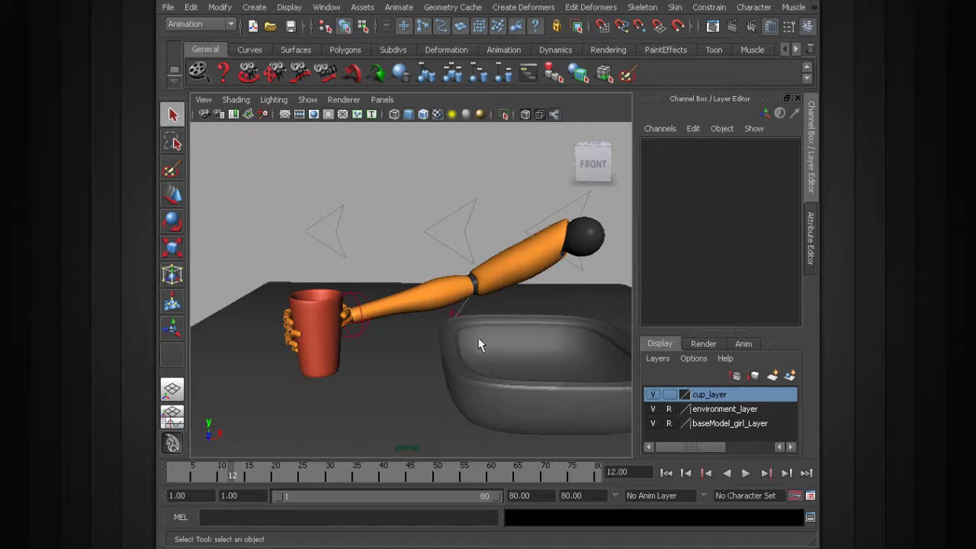
pyautogui.keyDown('alt'); pyautogui.moveTo(381, 301); pyautogui.dragTo(441, 349); pyautogui.keyUp('alt')
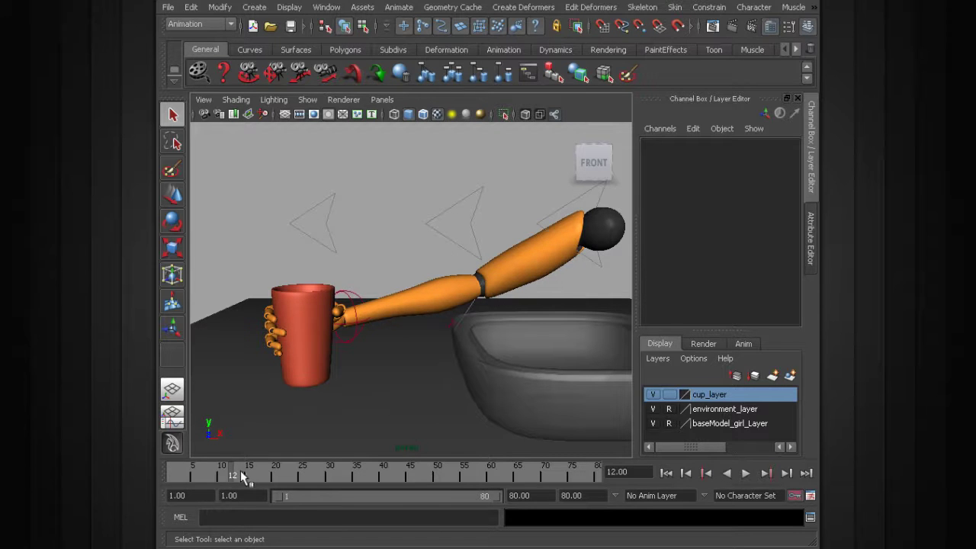
# Replay, stopping at frames 12 and 28, then scrub back to frame 14.
pyautogui.hotkey('alt', 'v')
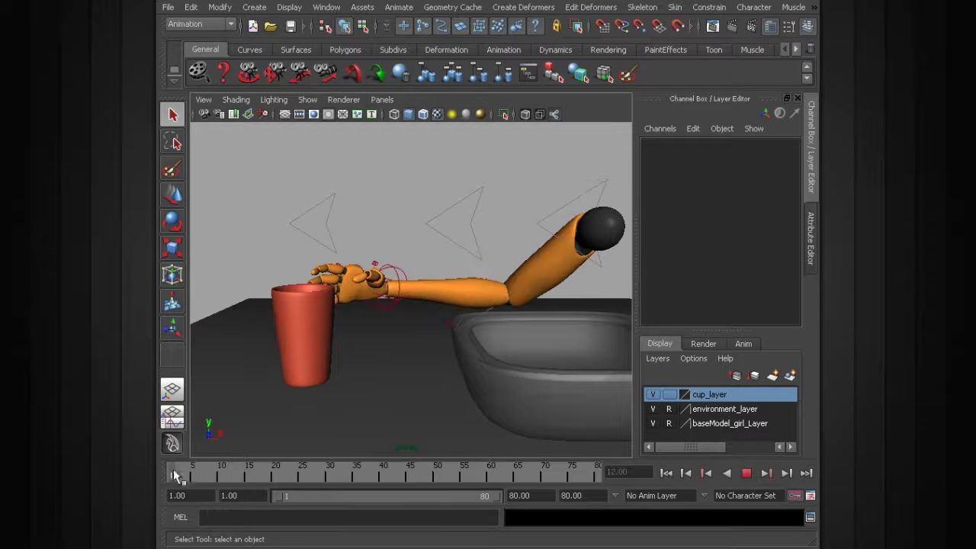
pyautogui.click(228, 464)
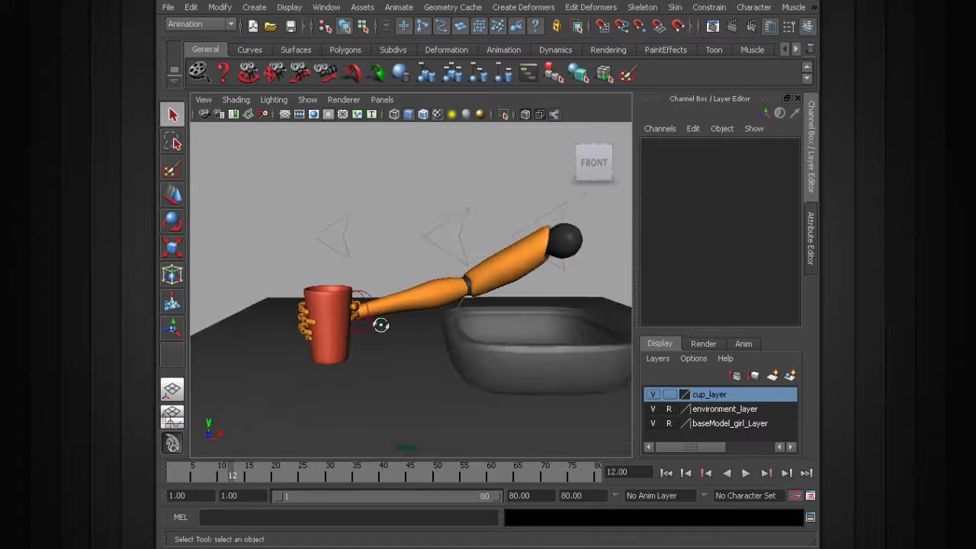
pyautogui.hotkey('alt', 'v')
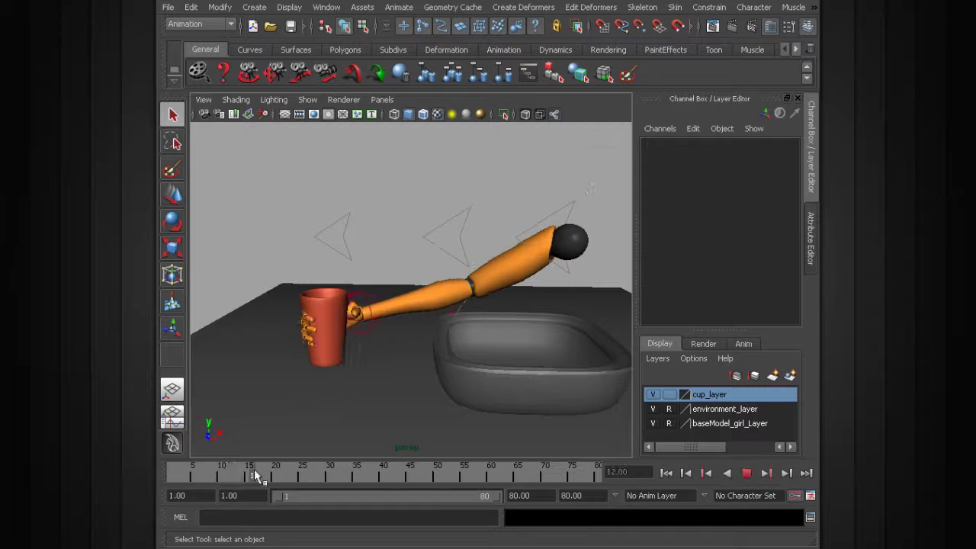
pyautogui.click(318, 472)
pyautogui.moveTo(320, 470); pyautogui.dragTo(244, 469)
pyautogui.moveTo(298, 343)
pyautogui.keyDown('alt'); pyautogui.mouseDown()
pyautogui.moveTo(331, 340)
pyautogui.moveTo(292, 342)
pyautogui.mouseUp(); pyautogui.keyUp('alt')
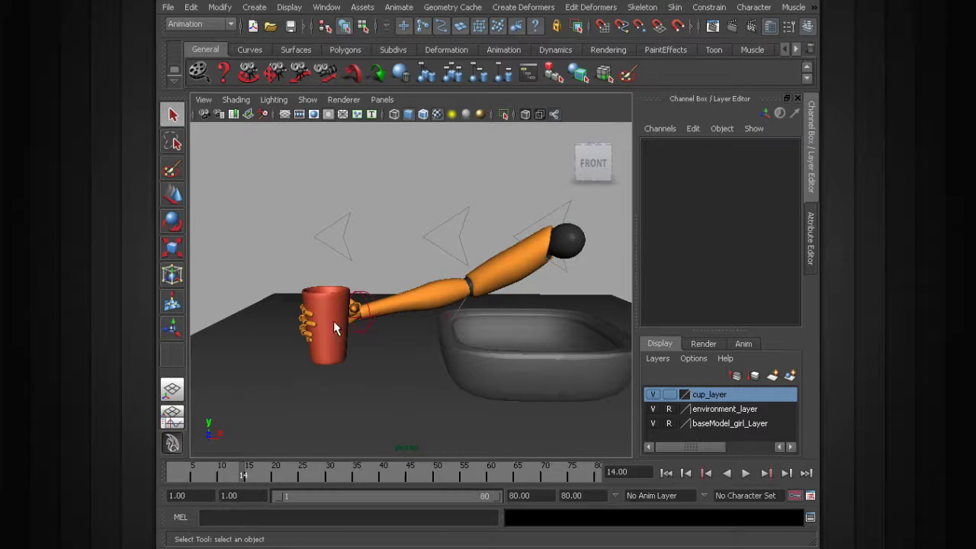
# In Settings > Animation preferences, enable Auto key and Always blend with existing connections, then save.
pyautogui.click(810, 495)
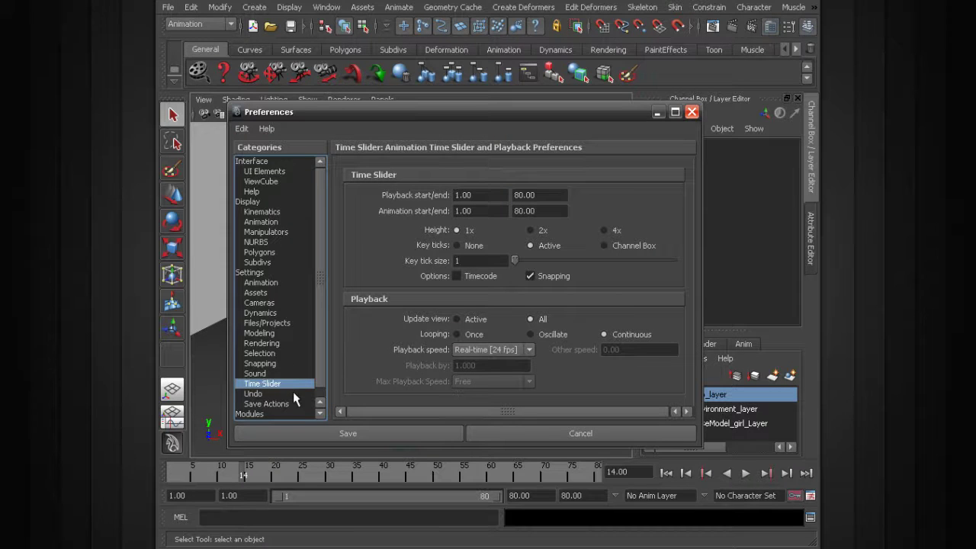
pyautogui.click(272, 281)
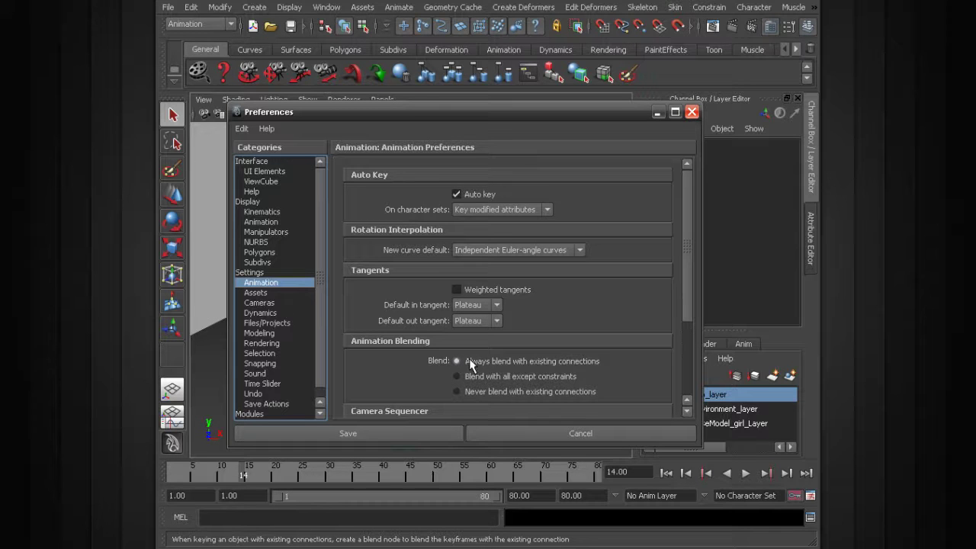
pyautogui.click(363, 433)
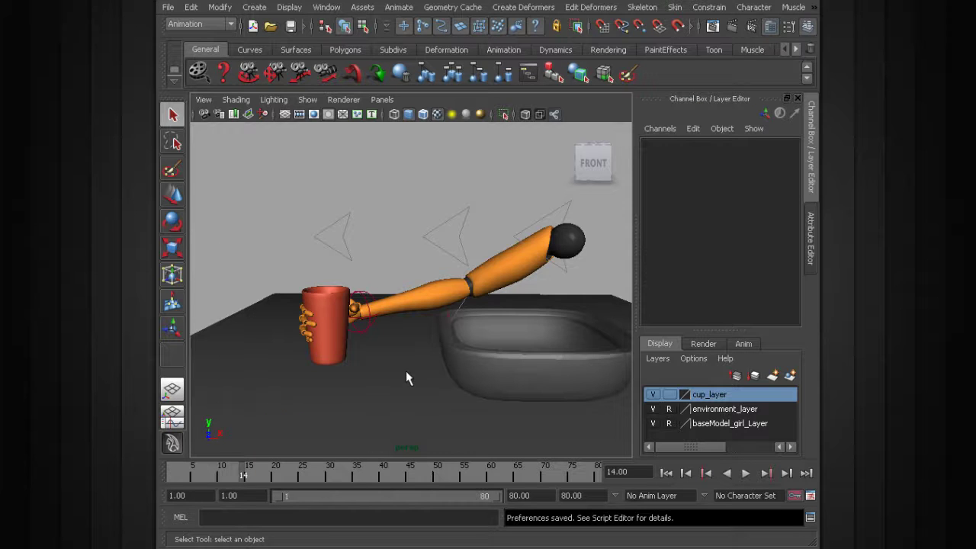
# Scrub the timeline to frame 12 where the hand grips the cup, tumbling for a closer view.
pyautogui.moveTo(239, 475)
pyautogui.mouseDown()
pyautogui.moveTo(185, 475)
pyautogui.moveTo(230, 473)
pyautogui.mouseUp()
pyautogui.keyDown('alt'); pyautogui.moveTo(279, 355); pyautogui.dragTo(402, 312, button='right'); pyautogui.keyUp('alt')
pyautogui.keyDown('alt'); pyautogui.moveTo(402, 311); pyautogui.dragTo(337, 328); pyautogui.keyUp('alt')
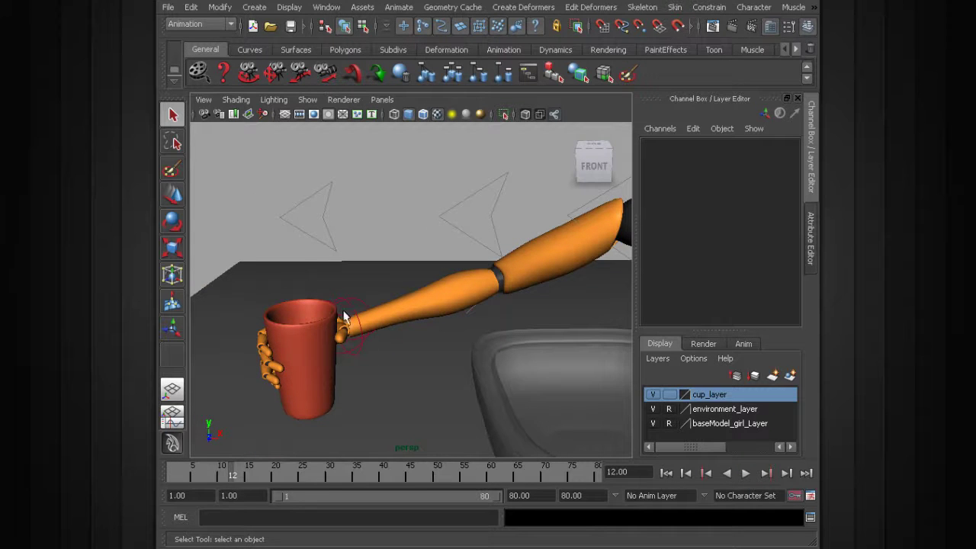
pyautogui.moveTo(223, 474)
pyautogui.mouseDown()
pyautogui.moveTo(202, 475)
pyautogui.moveTo(230, 473)
pyautogui.mouseUp()
pyautogui.keyDown('alt'); pyautogui.moveTo(370, 348); pyautogui.dragTo(404, 324); pyautogui.keyUp('alt')
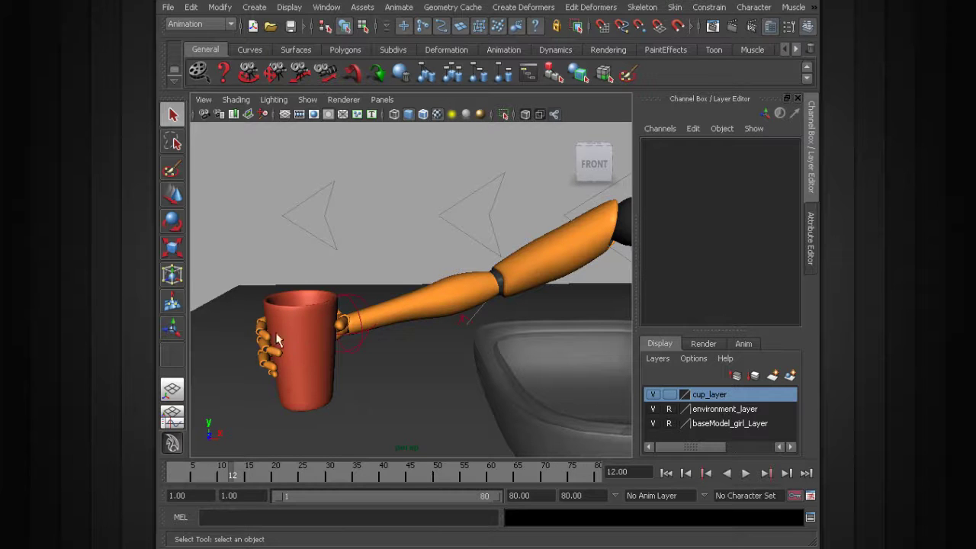
pyautogui.moveTo(328, 345)
pyautogui.keyDown('alt'); pyautogui.mouseDown()
pyautogui.moveTo(313, 349)
pyautogui.moveTo(283, 327)
pyautogui.moveTo(362, 322)
pyautogui.mouseUp(); pyautogui.keyUp('alt')
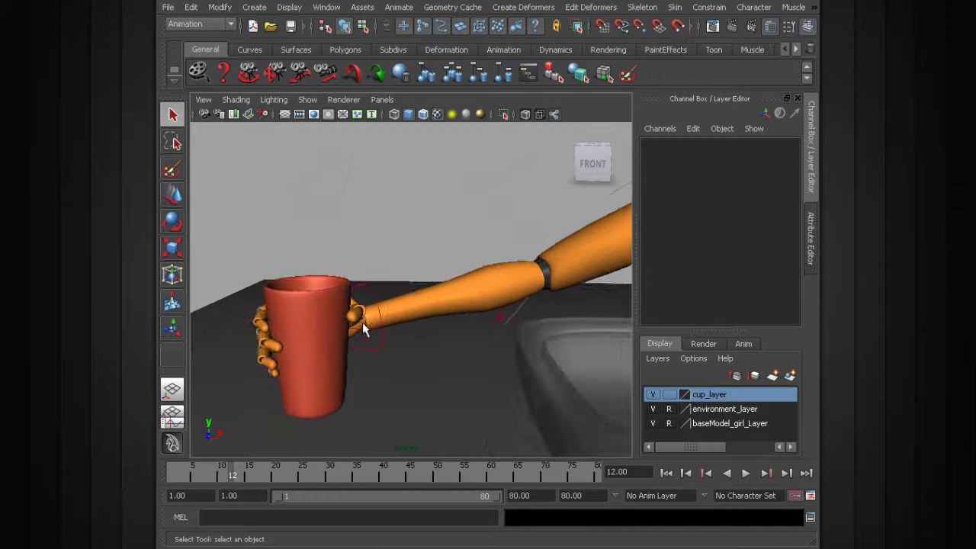
pyautogui.click(202, 476)
pyautogui.moveTo(202, 476); pyautogui.dragTo(230, 475)
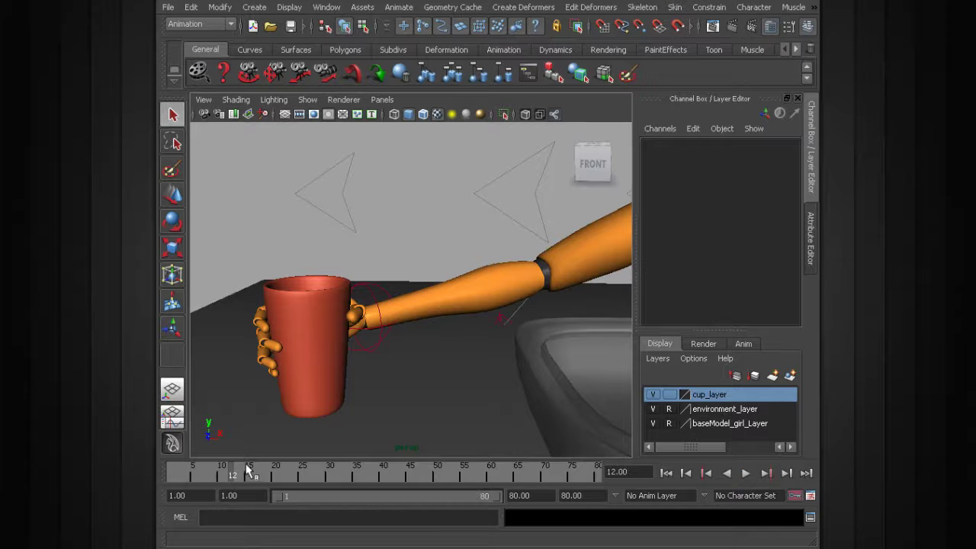
# Select the wrist IK controller, then add the red cup to the selection.
pyautogui.click(370, 299)
pyautogui.click(314, 303)
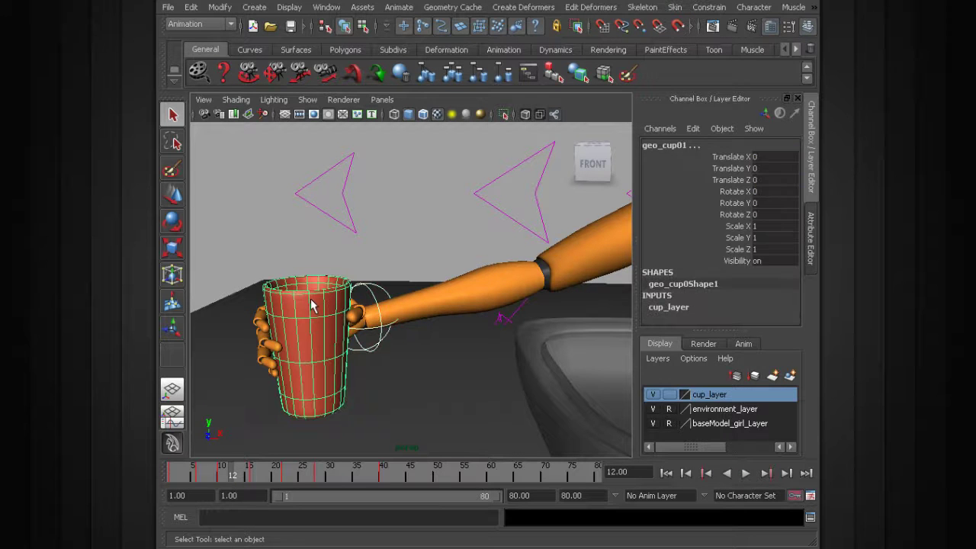
pyautogui.keyDown('alt'); pyautogui.moveTo(311, 298); pyautogui.dragTo(366, 320); pyautogui.keyUp('alt')
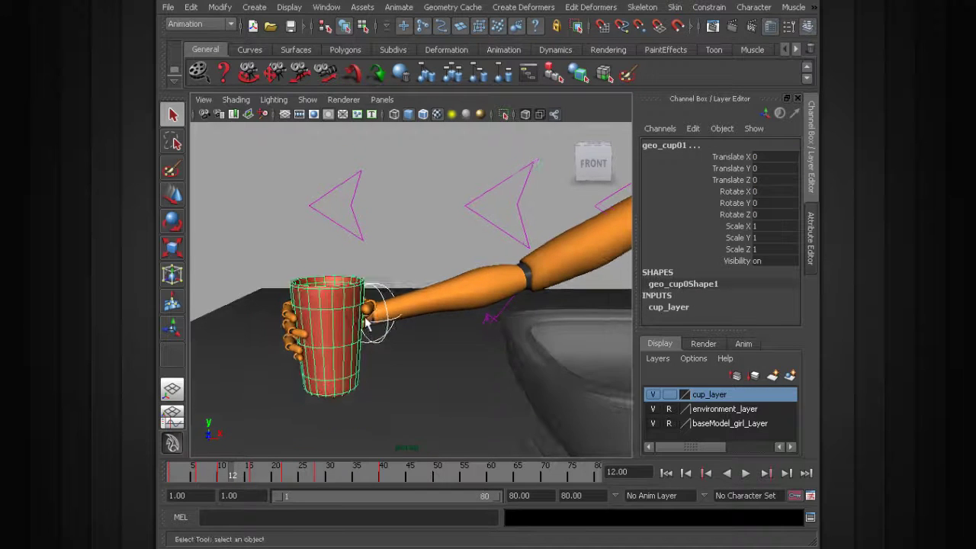
pyautogui.click(710, 8)
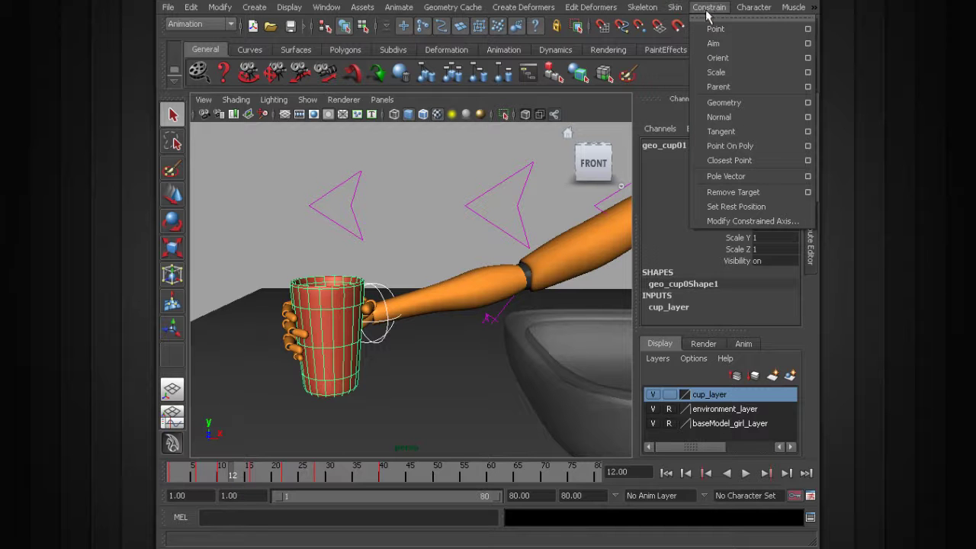
# Parent-constrain the red cup to the wrist controller with Maintain offset on.
pyautogui.click(810, 90)
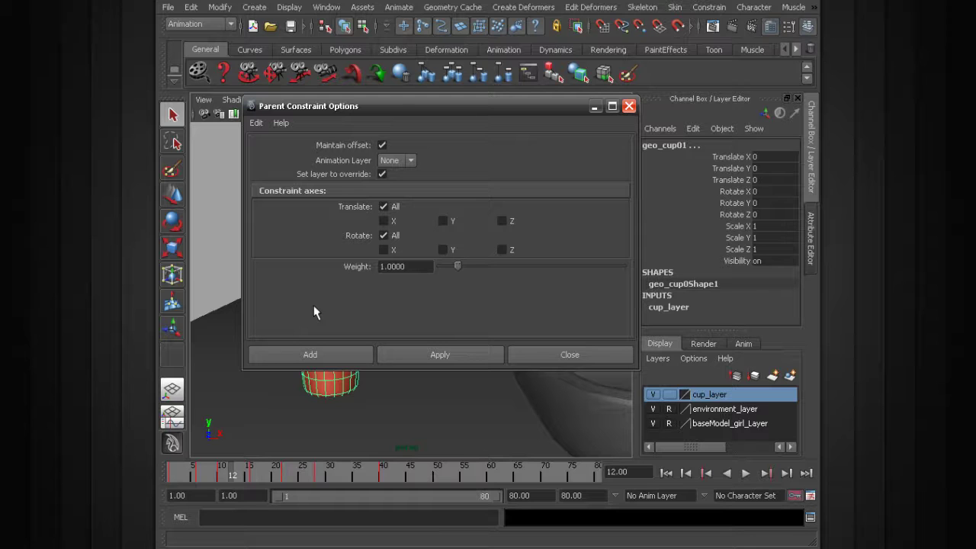
pyautogui.click(318, 354)
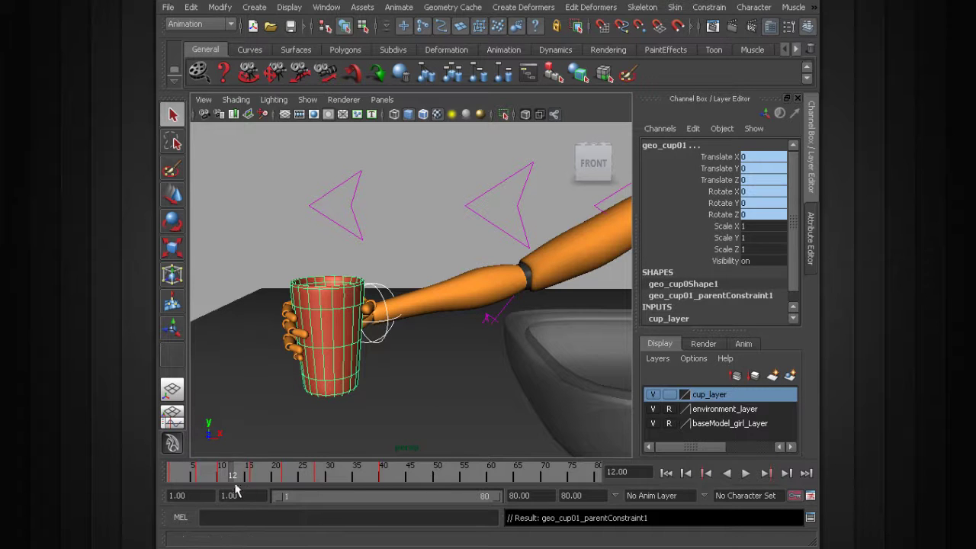
pyautogui.moveTo(234, 479); pyautogui.dragTo(326, 475)
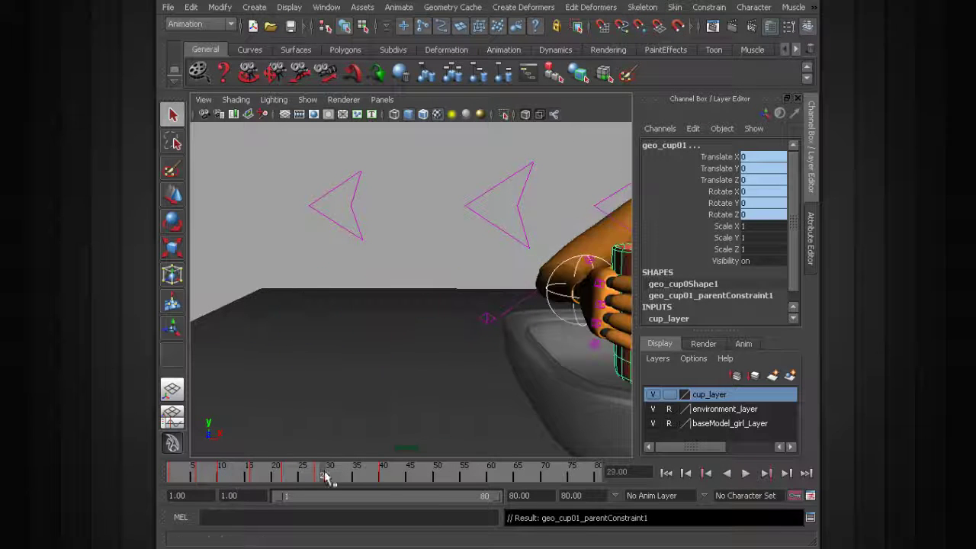
pyautogui.keyDown('alt'); pyautogui.moveTo(472, 358); pyautogui.dragTo(383, 366); pyautogui.keyUp('alt')
pyautogui.moveTo(221, 470)
pyautogui.mouseDown()
pyautogui.moveTo(196, 474)
pyautogui.moveTo(314, 476)
pyautogui.moveTo(194, 474)
pyautogui.moveTo(221, 472)
pyautogui.mouseUp()
pyautogui.keyDown('alt'); pyautogui.moveTo(326, 279); pyautogui.dragTo(345, 333); pyautogui.keyUp('alt')
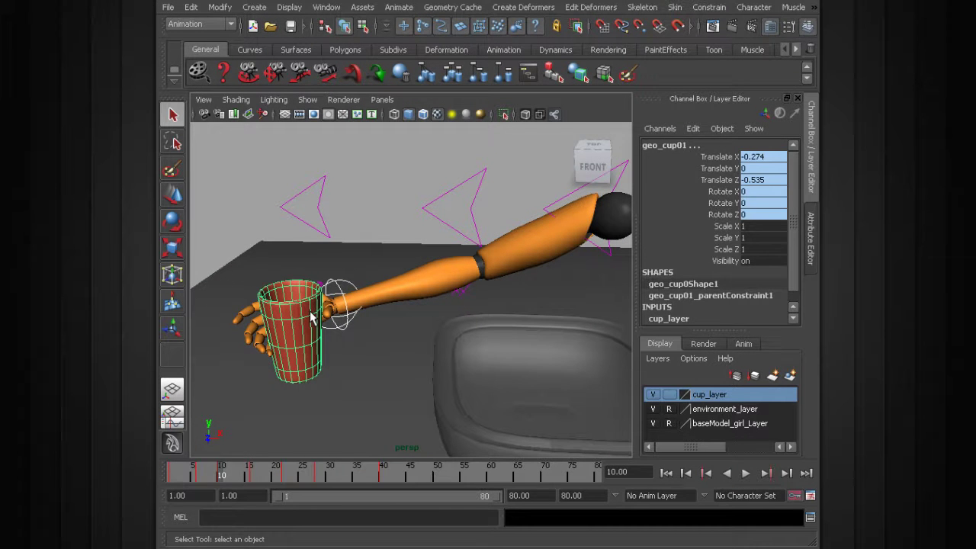
pyautogui.keyDown('alt'); pyautogui.moveTo(309, 301); pyautogui.dragTo(333, 302); pyautogui.keyUp('alt')
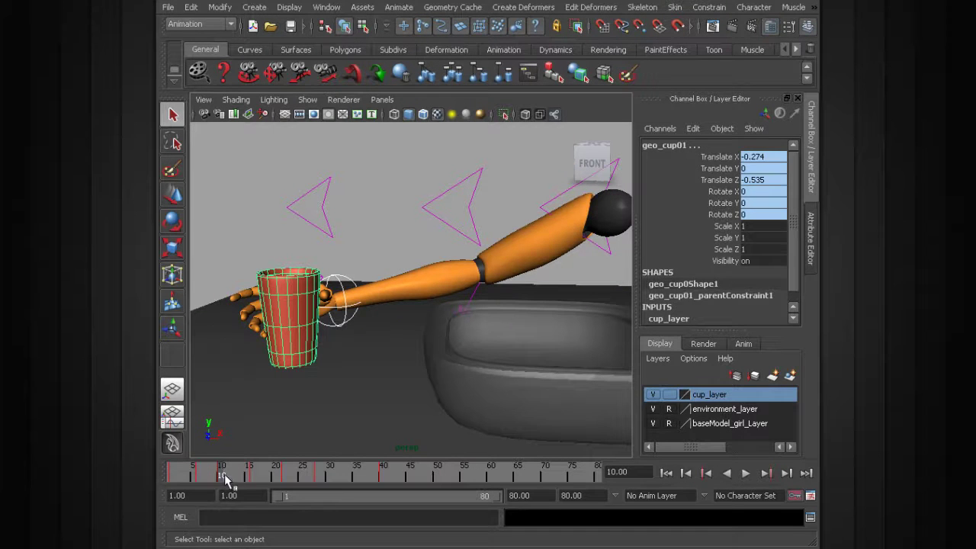
pyautogui.keyDown('alt'); pyautogui.moveTo(299, 301); pyautogui.dragTo(347, 304); pyautogui.keyUp('alt')
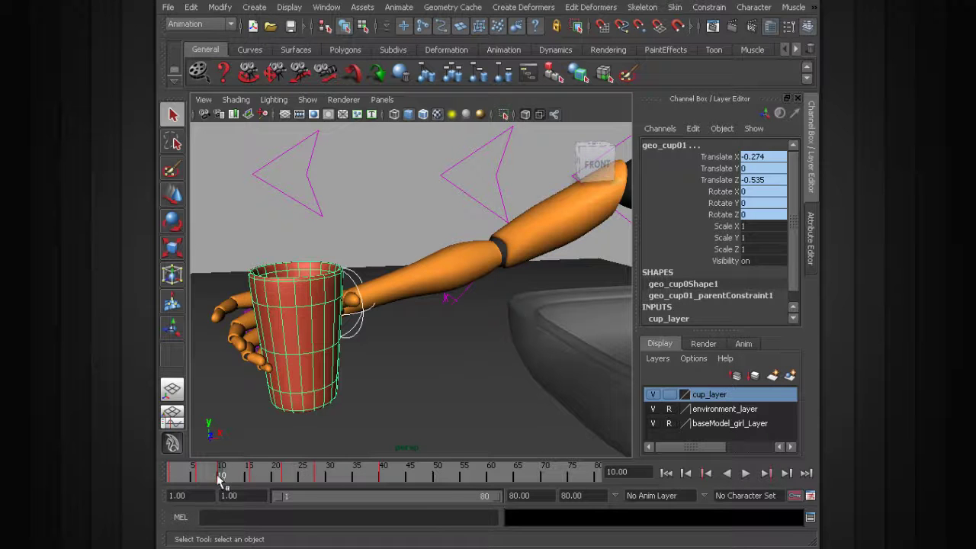
pyautogui.moveTo(221, 474)
pyautogui.mouseDown()
pyautogui.moveTo(242, 474)
pyautogui.moveTo(176, 472)
pyautogui.moveTo(226, 473)
pyautogui.mouseUp()
pyautogui.keyDown('alt'); pyautogui.moveTo(398, 370); pyautogui.dragTo(396, 324); pyautogui.keyUp('alt')
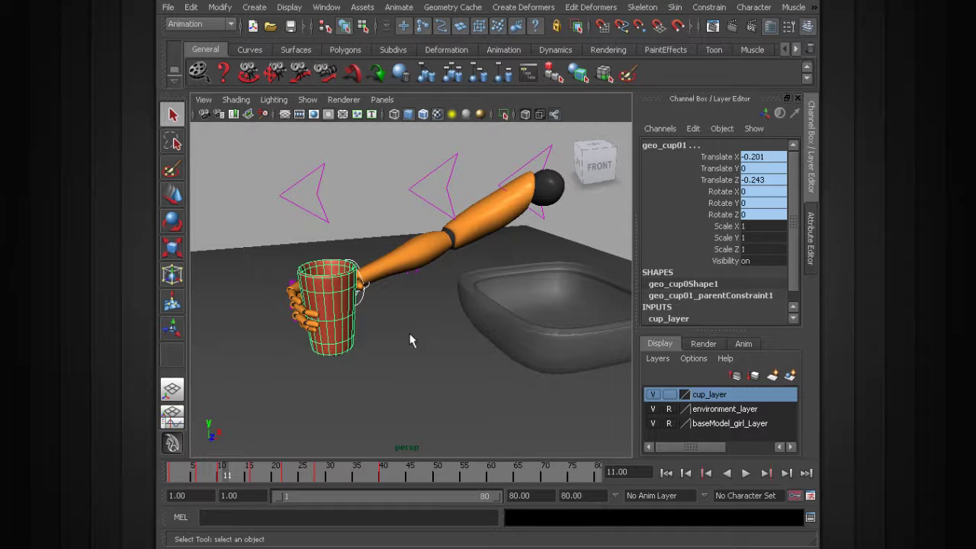
pyautogui.keyDown('alt'); pyautogui.moveTo(393, 324); pyautogui.dragTo(324, 320); pyautogui.keyUp('alt')
pyautogui.hotkey('alt', 'v')
pyautogui.moveTo(189, 477)
pyautogui.mouseDown()
pyautogui.moveTo(343, 467)
pyautogui.moveTo(285, 450)
pyautogui.moveTo(302, 461)
pyautogui.moveTo(197, 454)
pyautogui.mouseUp()
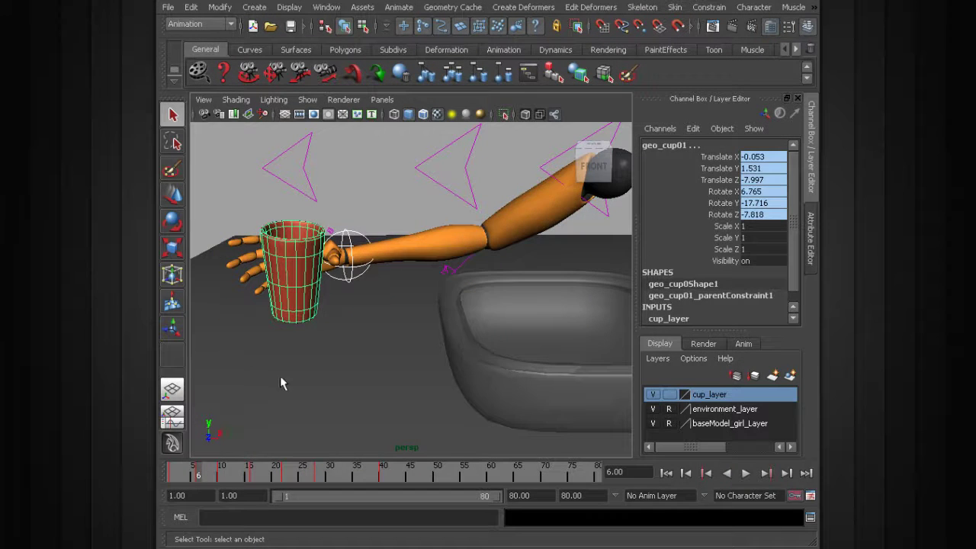
pyautogui.click(219, 473)
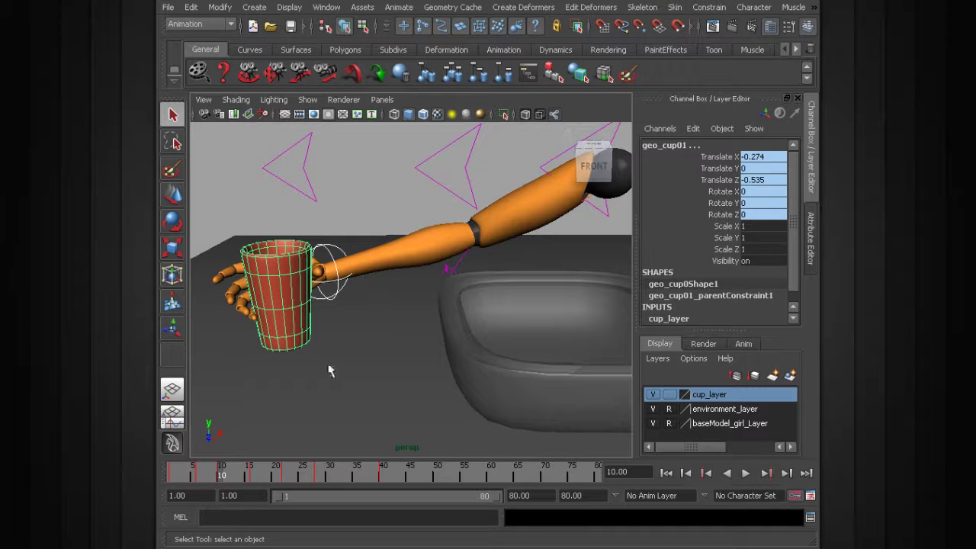
pyautogui.moveTo(226, 468); pyautogui.dragTo(328, 383)
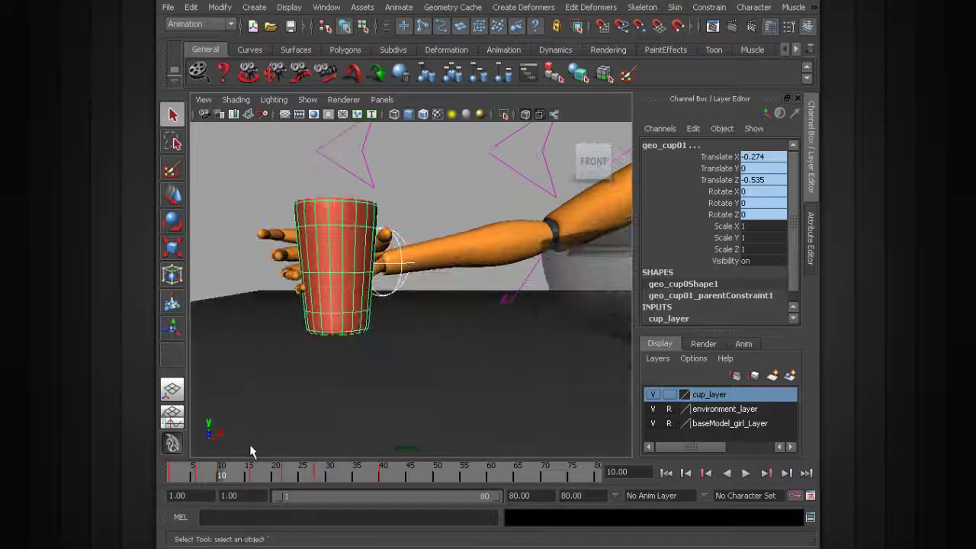
# Key the cup's translate and rotate at frame 10, creating Blend Parent 1 at 0, then play back.
pyautogui.keyDown('alt'); pyautogui.moveTo(250, 452); pyautogui.dragTo(383, 307); pyautogui.keyUp('alt')
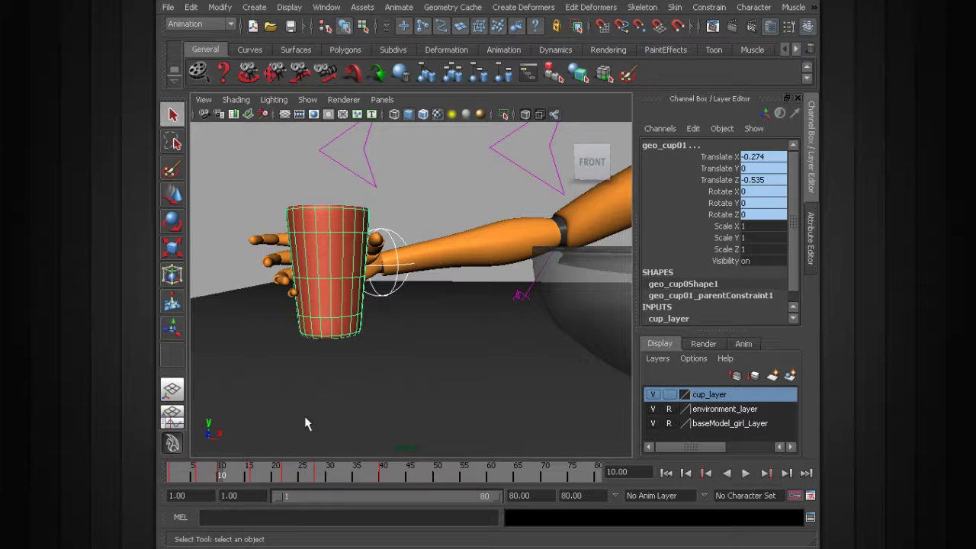
pyautogui.press('s')
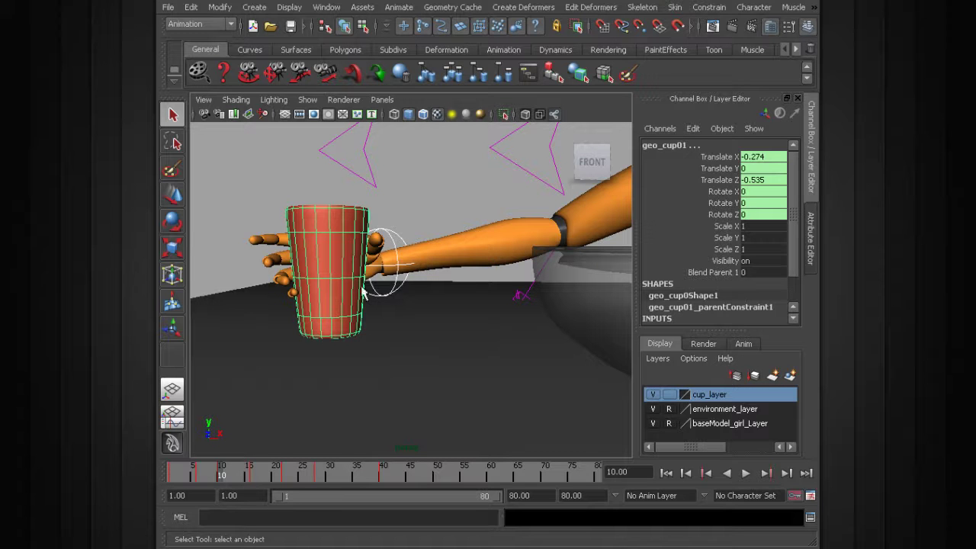
pyautogui.moveTo(373, 303)
pyautogui.keyDown('alt'); pyautogui.mouseDown()
pyautogui.moveTo(442, 317)
pyautogui.moveTo(383, 309)
pyautogui.mouseUp(); pyautogui.keyUp('alt')
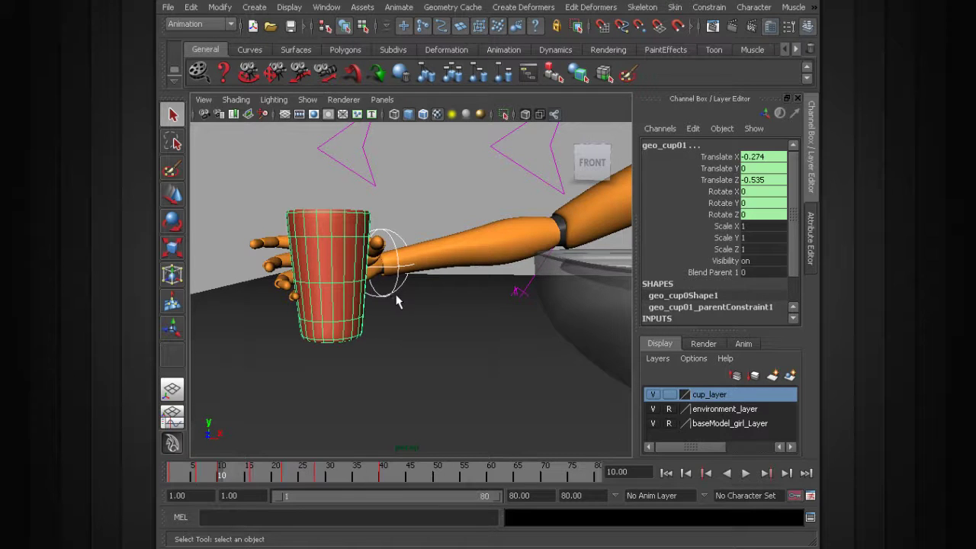
pyautogui.hotkey('alt', 'v')
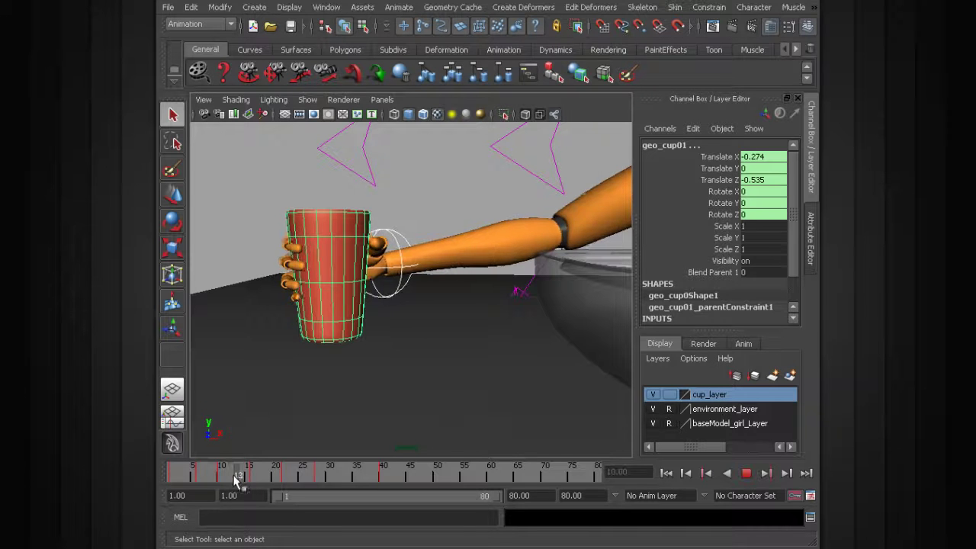
pyautogui.click(219, 475)
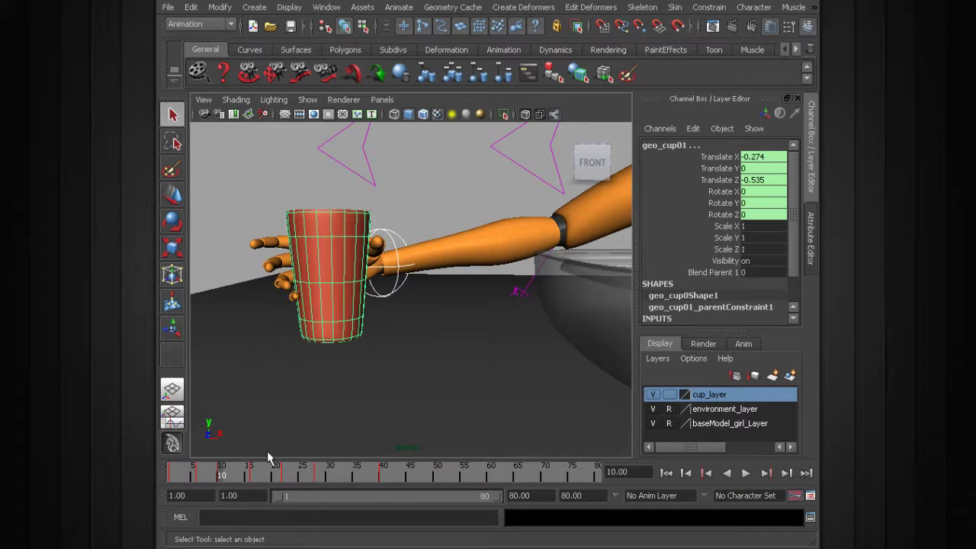
# Key Blend Parent 1 at 0 on frame 10 with Key Selected.
pyautogui.click(706, 273)
pyautogui.rightClick(707, 273)
pyautogui.click(725, 294)
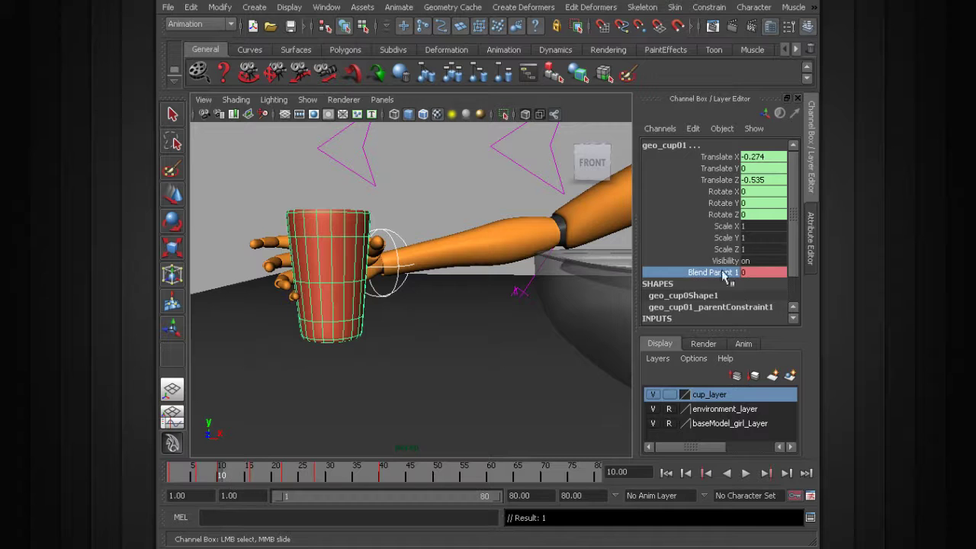
pyautogui.click(224, 477)
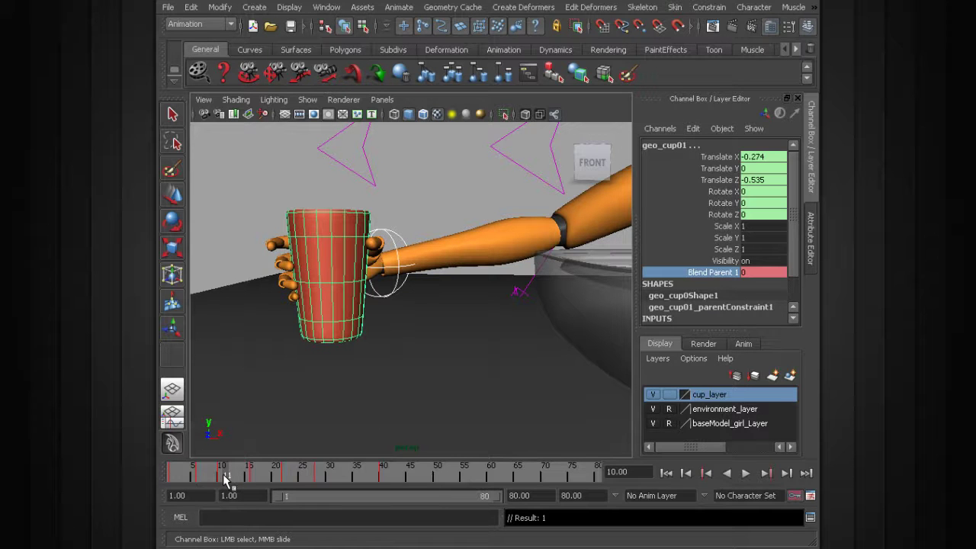
# At frame 12, set Blend Parent 1 to 1 and key it.
pyautogui.hotkey('alt', 'v')
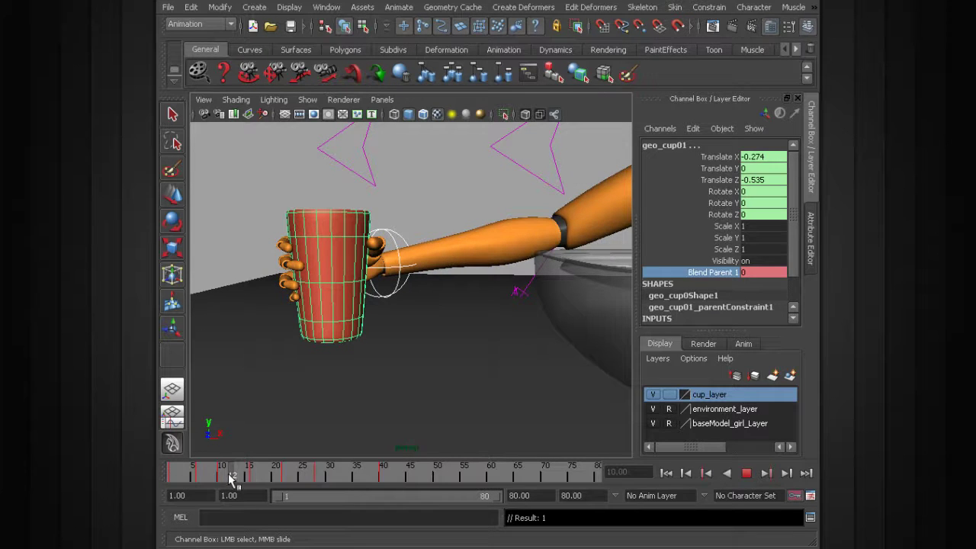
pyautogui.click(231, 477)
pyautogui.doubleClick(763, 272)
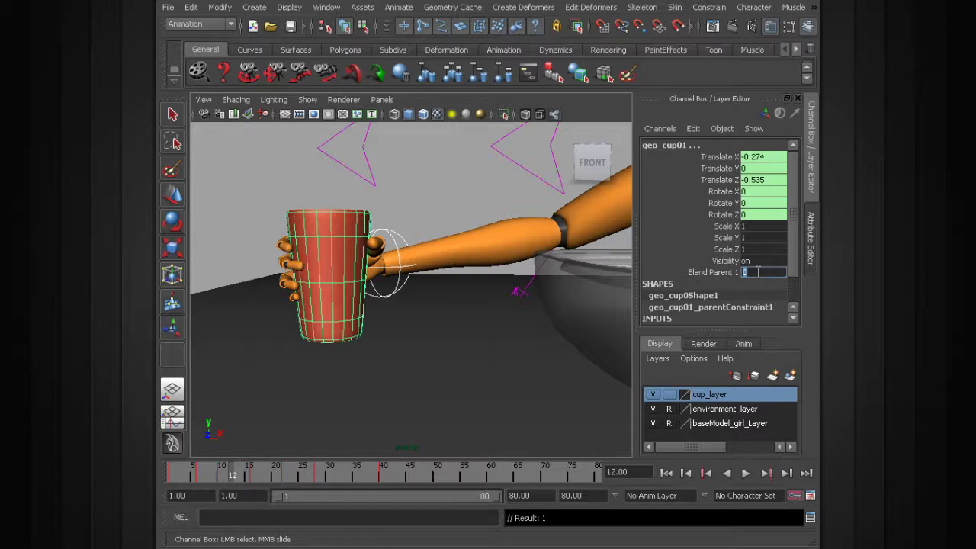
pyautogui.write('1')
pyautogui.press('Return')
pyautogui.click(715, 272)
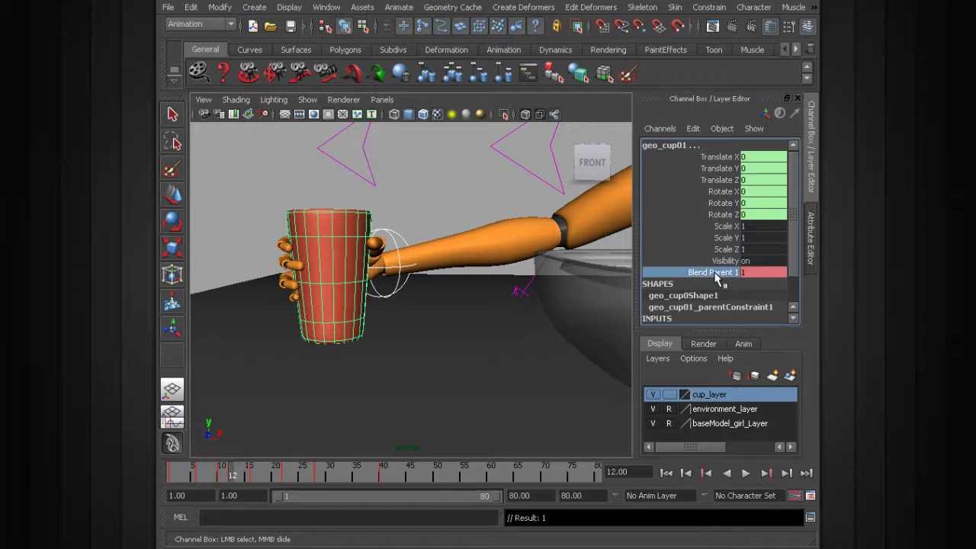
pyautogui.rightClick(717, 273)
pyautogui.click(733, 295)
# Scrub frames 1–12 and widen the view to show cup, hand and bowl, then play.
pyautogui.moveTo(233, 475)
pyautogui.mouseDown()
pyautogui.moveTo(170, 475)
pyautogui.moveTo(298, 473)
pyautogui.mouseUp()
pyautogui.keyDown('alt'); pyautogui.moveTo(383, 401); pyautogui.dragTo(429, 303); pyautogui.keyUp('alt')
pyautogui.keyDown('alt'); pyautogui.moveTo(429, 303); pyautogui.dragTo(323, 308, button='right'); pyautogui.keyUp('alt')
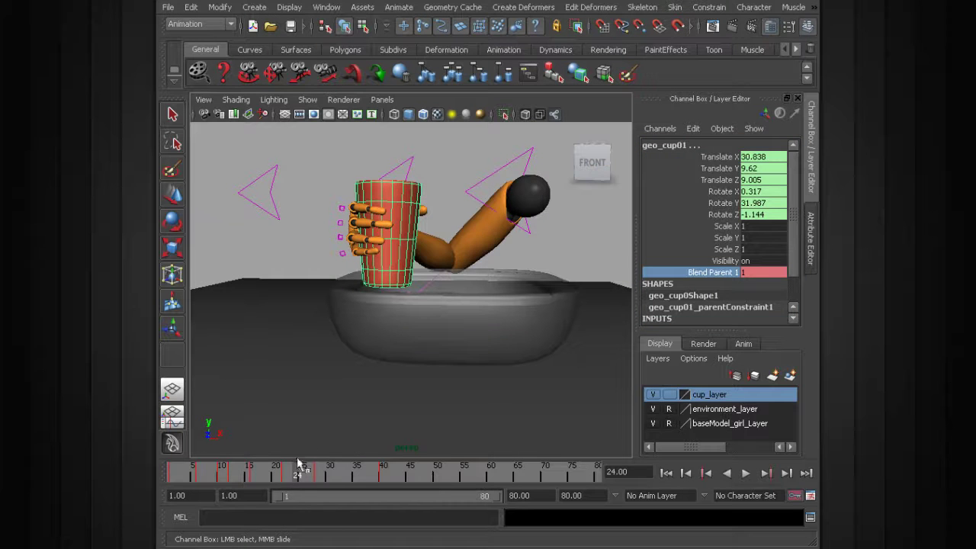
pyautogui.hotkey('alt', 'v')
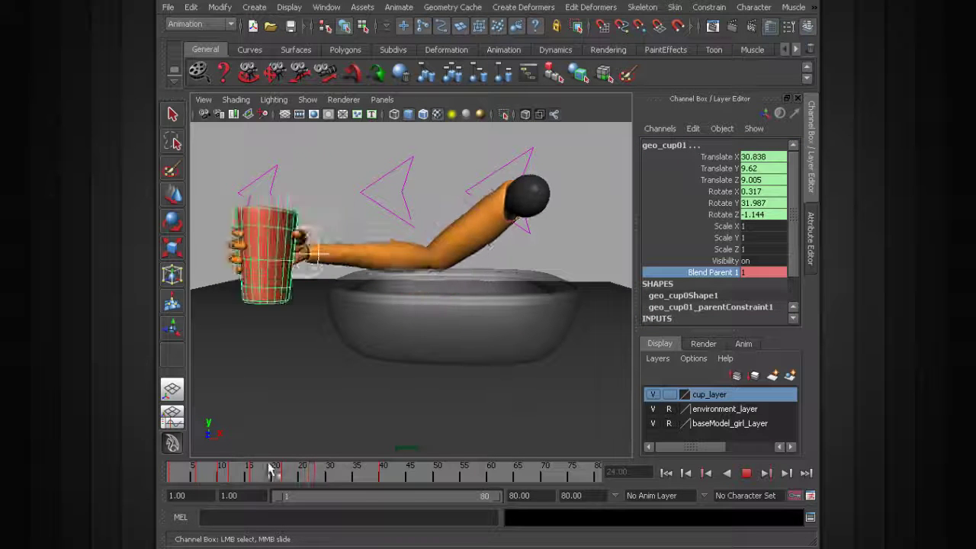
# Play and scrub the animation to around frame 28 where the hand reaches the bowl.
pyautogui.moveTo(276, 466); pyautogui.dragTo(317, 455)
pyautogui.keyDown('alt'); pyautogui.moveTo(358, 320); pyautogui.dragTo(412, 285); pyautogui.keyUp('alt')
pyautogui.hotkey('alt', 'v')
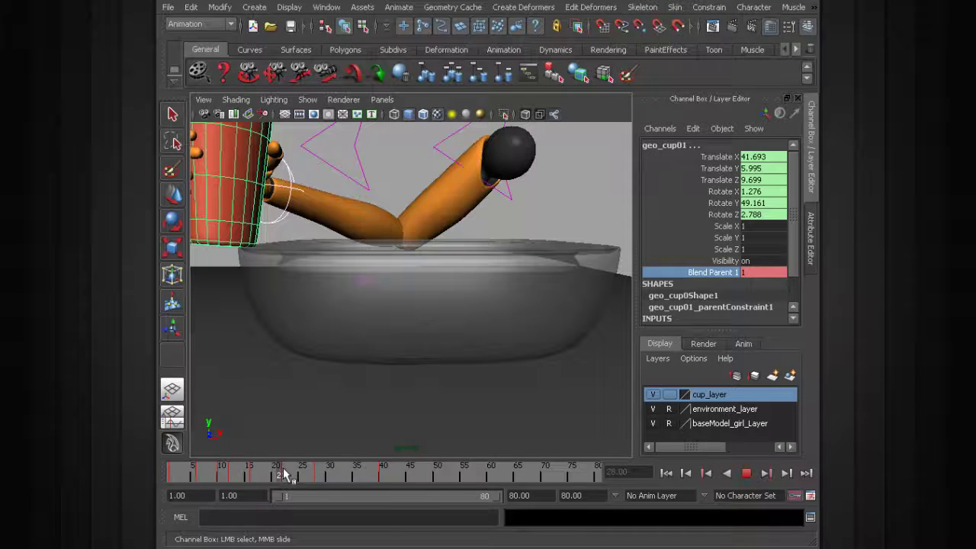
pyautogui.click(319, 470)
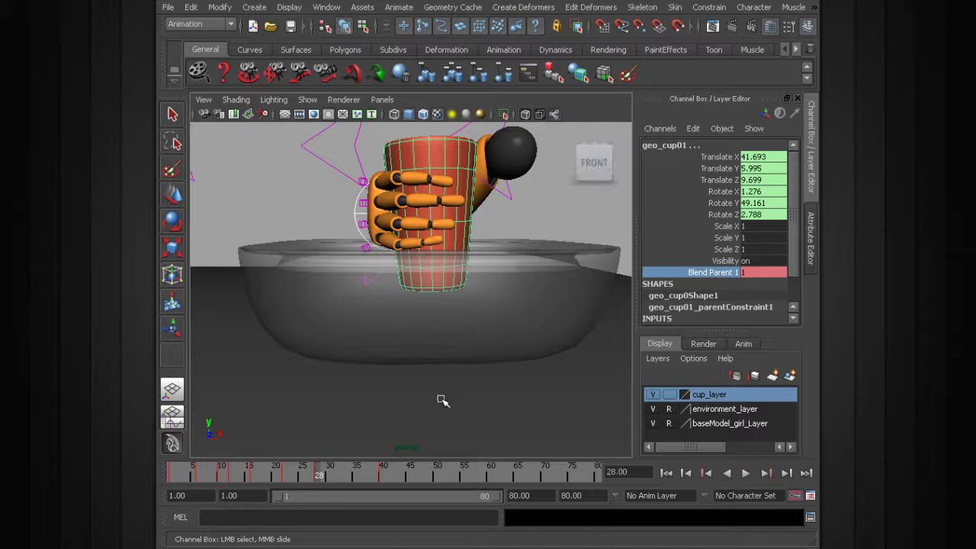
pyautogui.hotkey('alt', 'v')
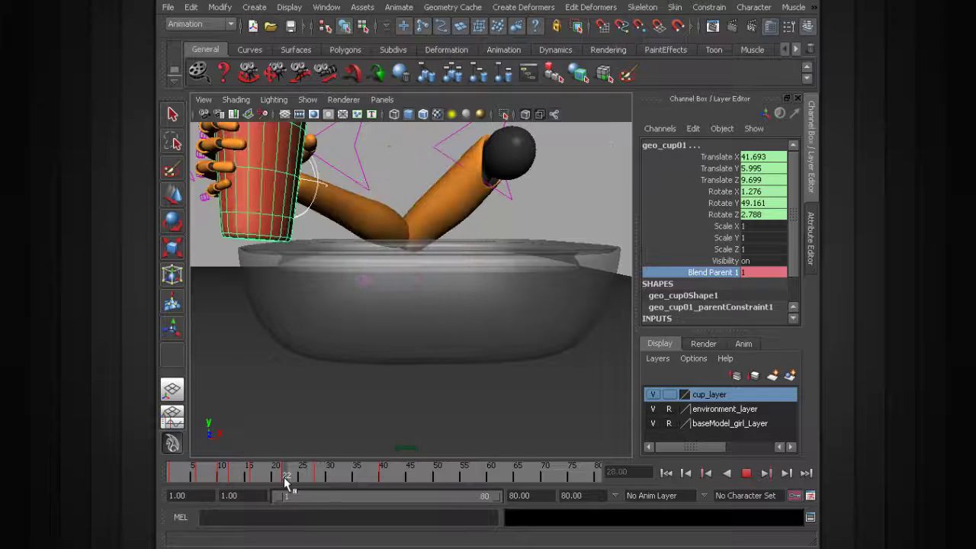
pyautogui.moveTo(285, 481); pyautogui.dragTo(319, 479)
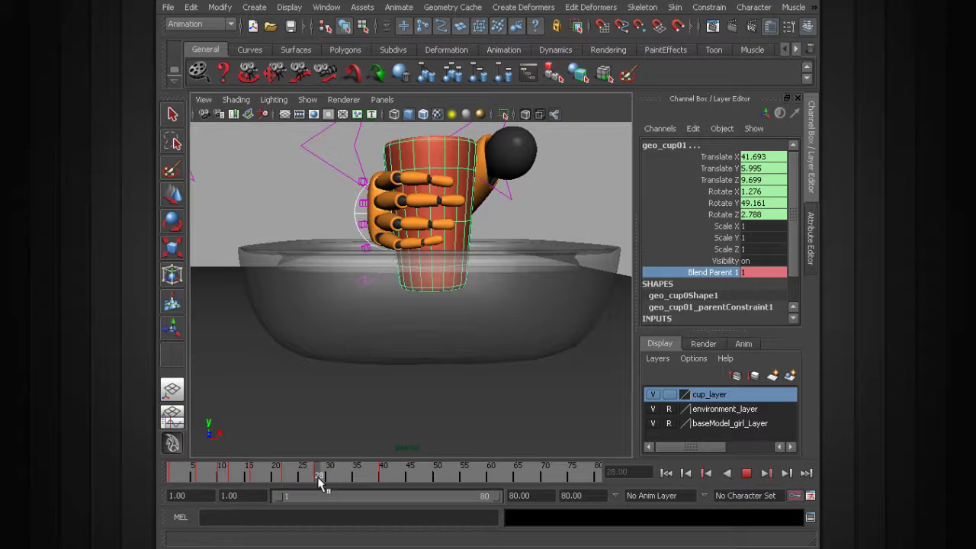
# Key Blend Parent 1 at 1 on frame 27, then set it to 0 on frame 28.
pyautogui.click(313, 477)
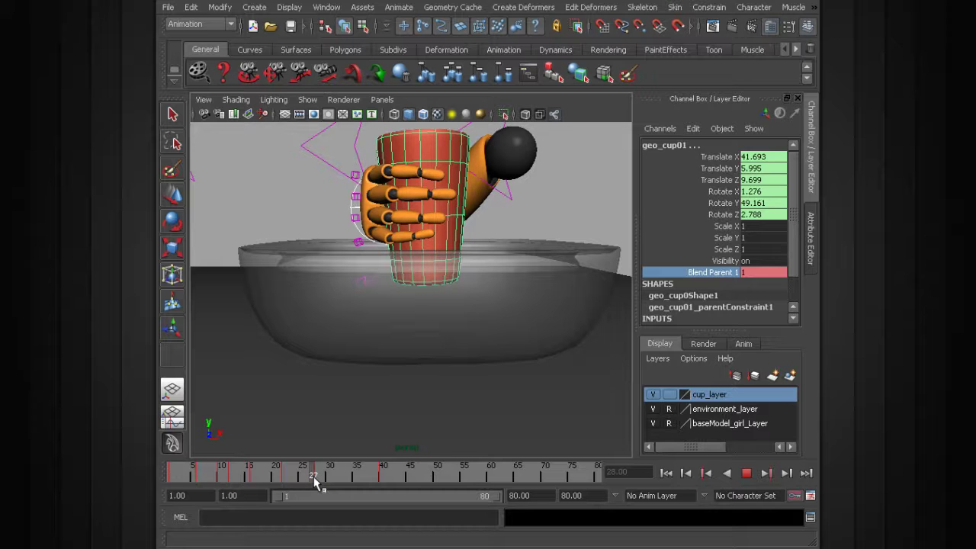
pyautogui.rightClick(730, 282)
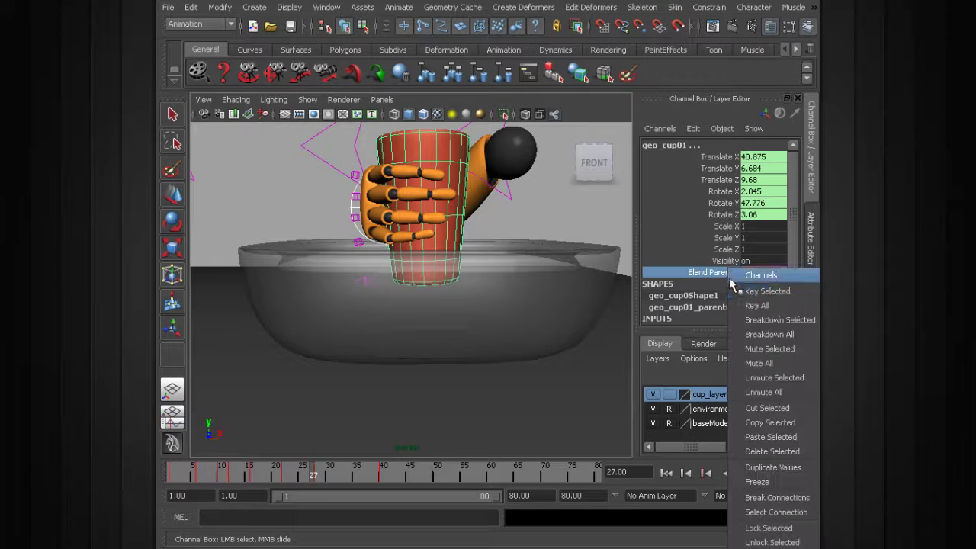
pyautogui.click(765, 291)
pyautogui.moveTo(313, 476); pyautogui.dragTo(318, 476)
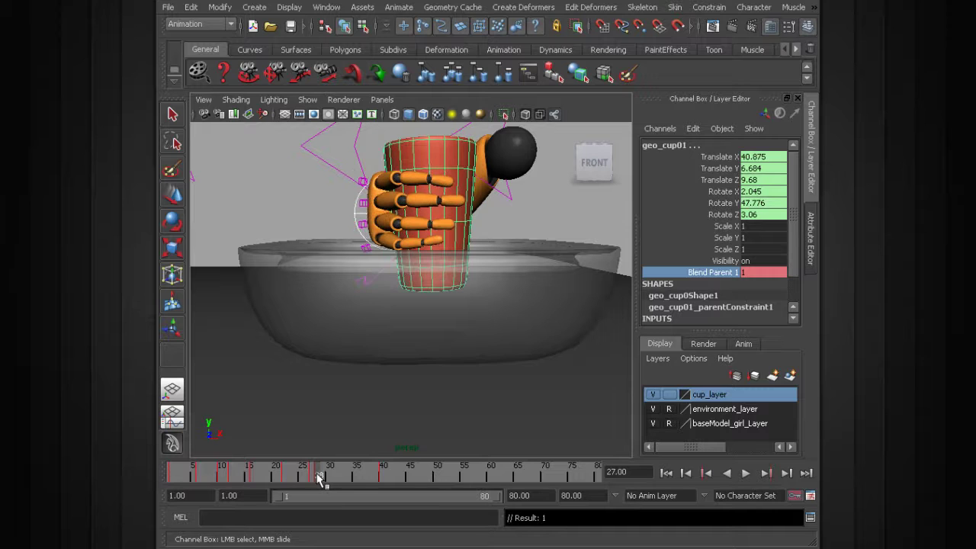
pyautogui.click(749, 272)
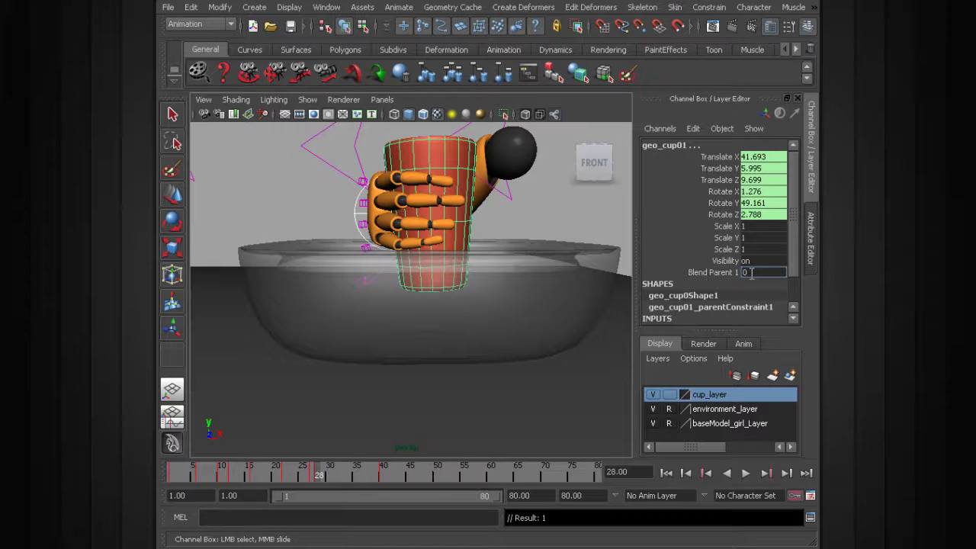
pyautogui.press('Return')
# From a wider view with only the cup selected, play and scrub around frame 28.
pyautogui.keyDown('alt'); pyautogui.moveTo(473, 269); pyautogui.dragTo(376, 282); pyautogui.keyUp('alt')
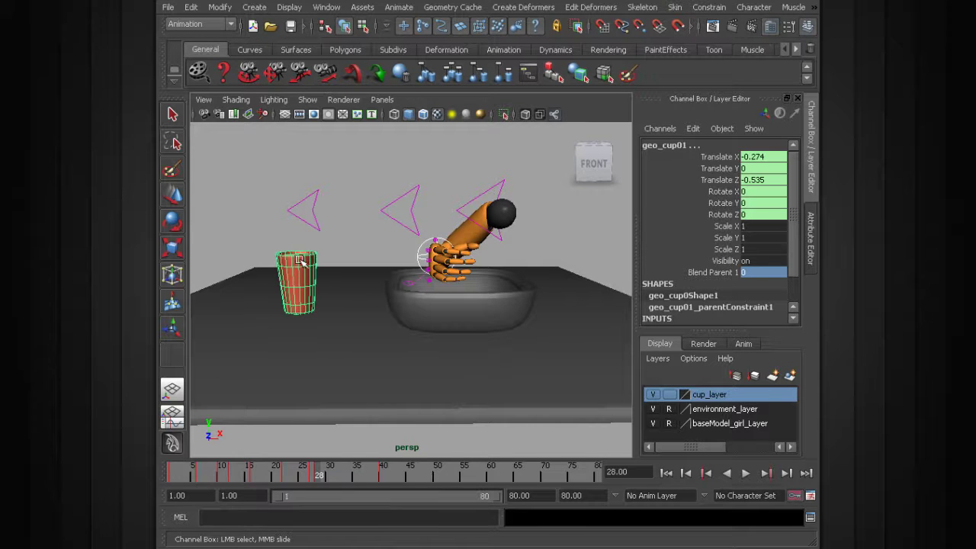
pyautogui.click(301, 260)
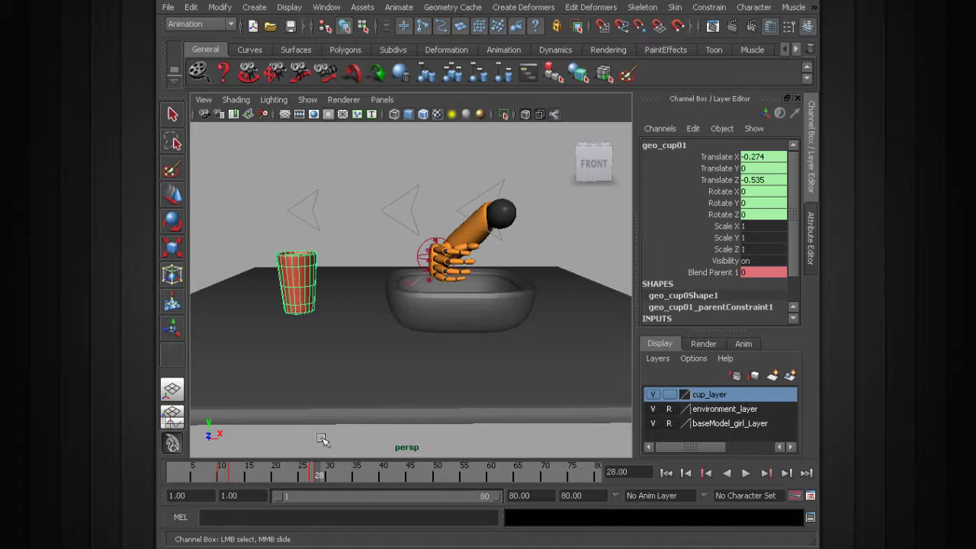
pyautogui.moveTo(318, 480); pyautogui.dragTo(319, 478)
pyautogui.hotkey('alt', 'v')
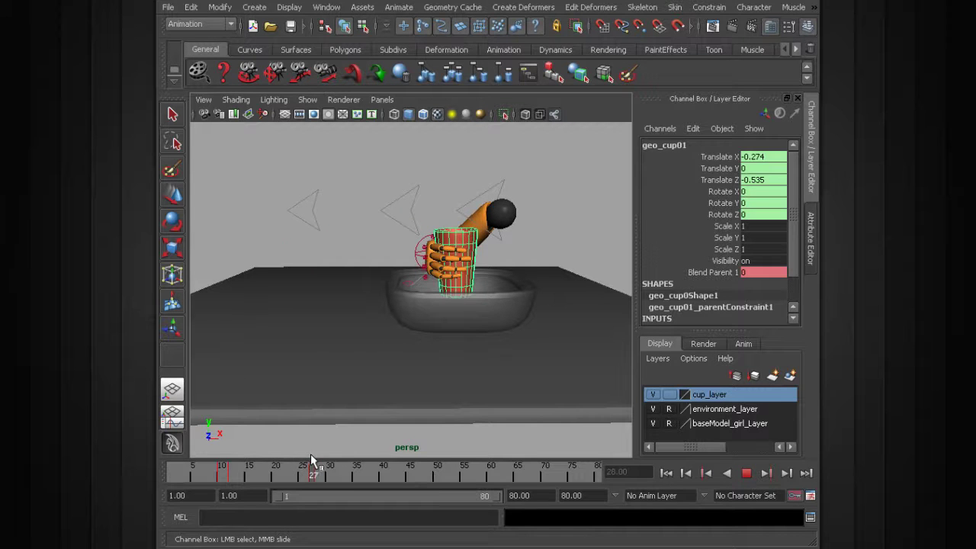
pyautogui.hotkey('alt', 'v')
pyautogui.moveTo(319, 467)
pyautogui.mouseDown()
pyautogui.moveTo(270, 468)
pyautogui.moveTo(318, 466)
pyautogui.mouseUp()
# Delete the frame-28 key on the time slider and compare frames 27 and 28.
pyautogui.rightClick(320, 481)
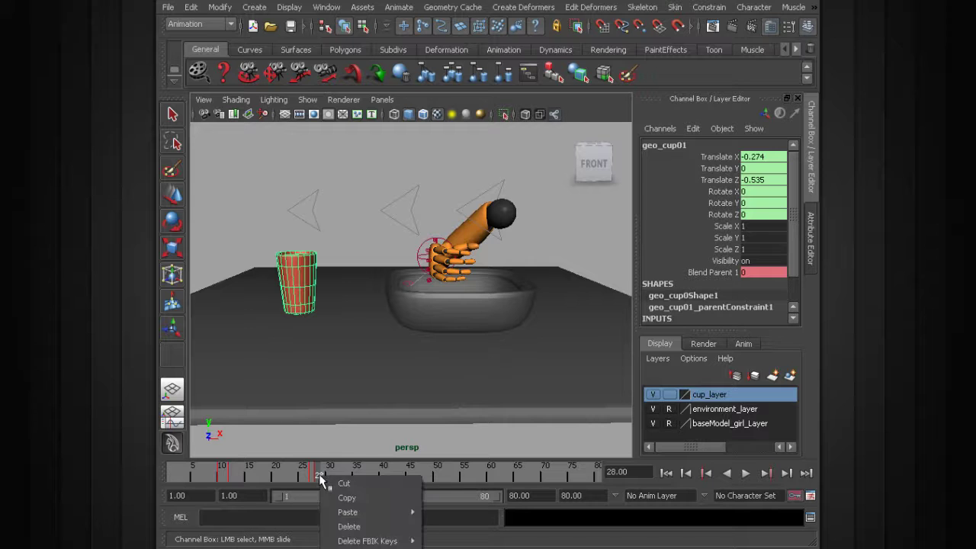
pyautogui.click(355, 526)
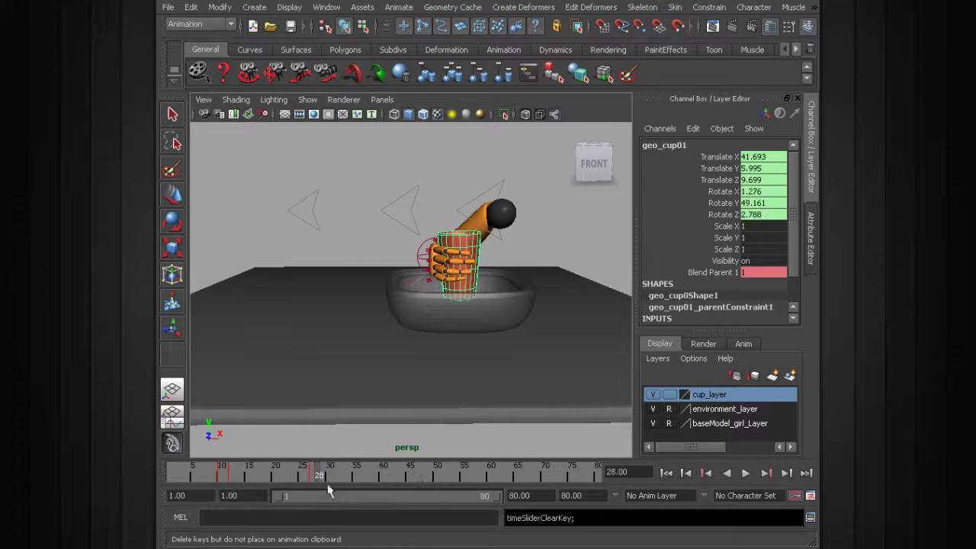
pyautogui.moveTo(311, 475)
pyautogui.mouseDown()
pyautogui.moveTo(297, 475)
pyautogui.moveTo(315, 475)
pyautogui.mouseUp()
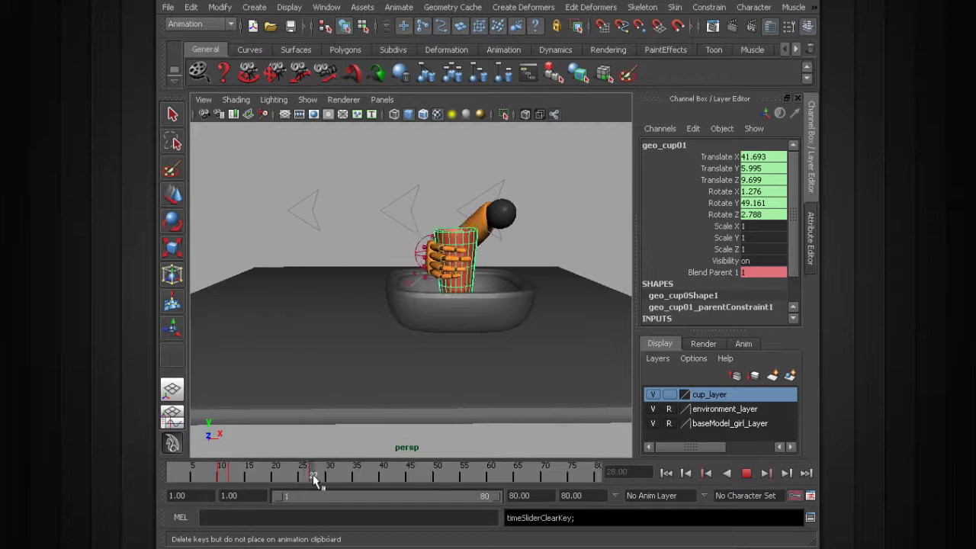
pyautogui.keyDown('alt'); pyautogui.moveTo(366, 345); pyautogui.dragTo(379, 331, button='right'); pyautogui.keyUp('alt')
pyautogui.click(318, 475)
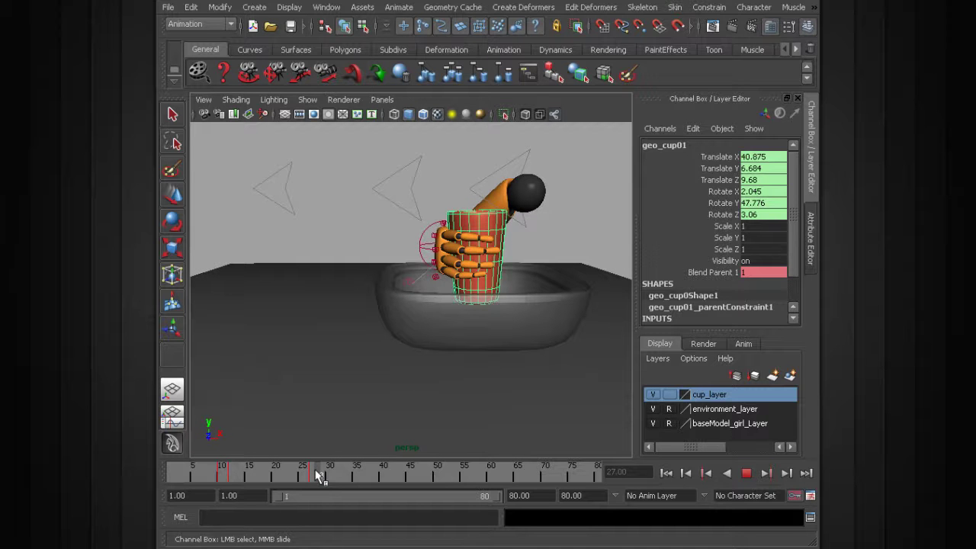
# Tumble around the cup in the hand, then duplicate it in place as geo_cup02.
pyautogui.keyDown('alt'); pyautogui.moveTo(366, 320); pyautogui.dragTo(392, 306); pyautogui.keyUp('alt')
pyautogui.keyDown('alt'); pyautogui.moveTo(382, 338); pyautogui.dragTo(395, 324, button='right'); pyautogui.keyUp('alt')
pyautogui.keyDown('alt'); pyautogui.moveTo(416, 334); pyautogui.dragTo(394, 329); pyautogui.keyUp('alt')
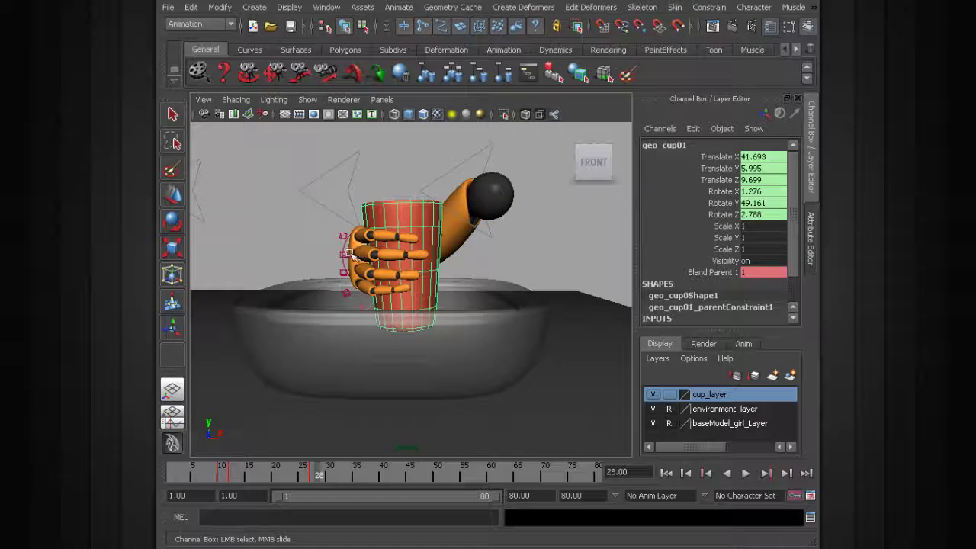
pyautogui.keyDown('alt'); pyautogui.moveTo(354, 256); pyautogui.dragTo(392, 293); pyautogui.keyUp('alt')
pyautogui.keyDown('alt'); pyautogui.moveTo(354, 257); pyautogui.dragTo(349, 366); pyautogui.keyUp('alt')
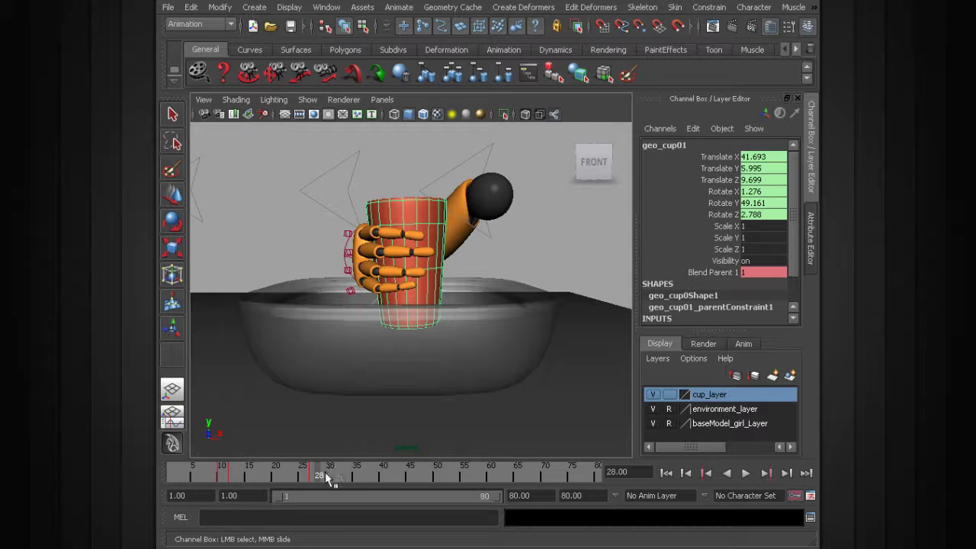
pyautogui.hotkey('ctrl', 'd')
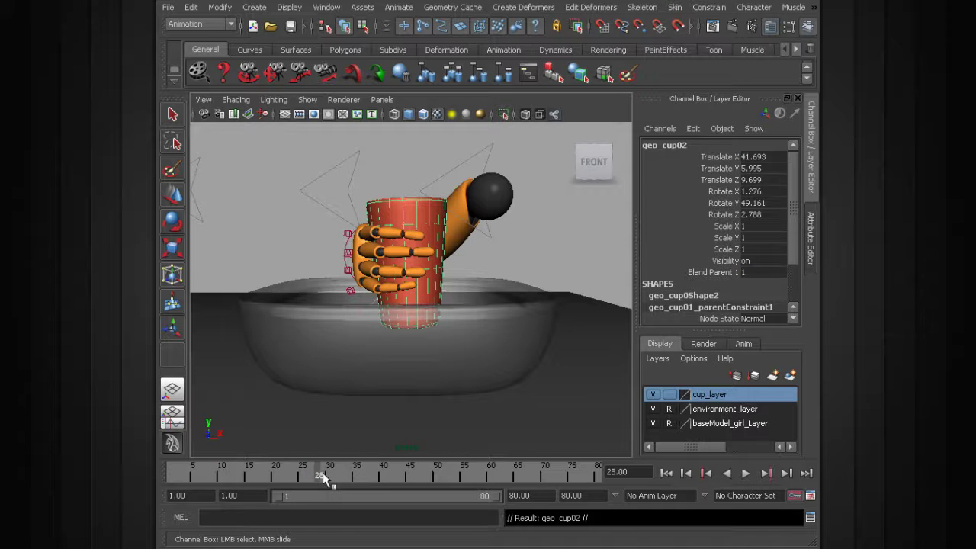
# Select the original cup geo_cup01 and go to frame 28.
pyautogui.moveTo(320, 478); pyautogui.dragTo(292, 474)
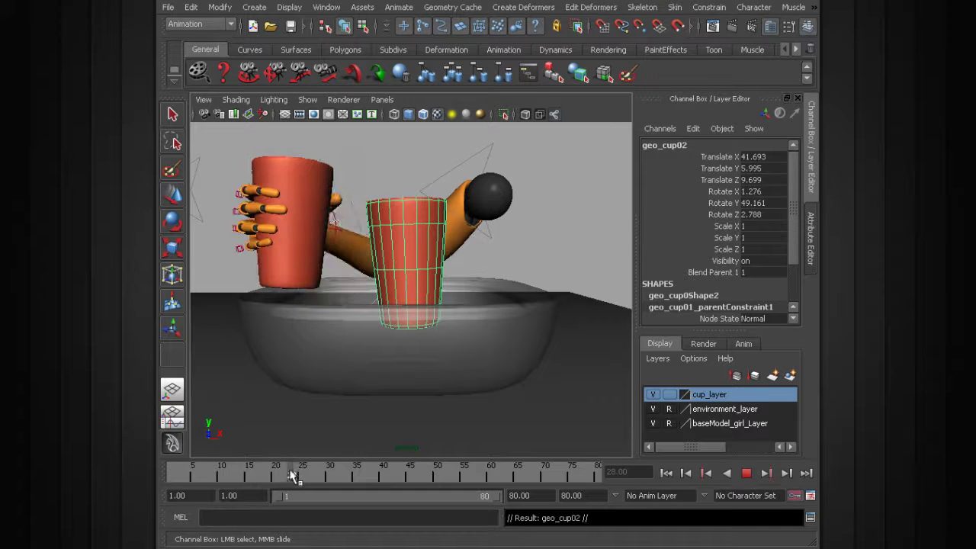
pyautogui.click(290, 177)
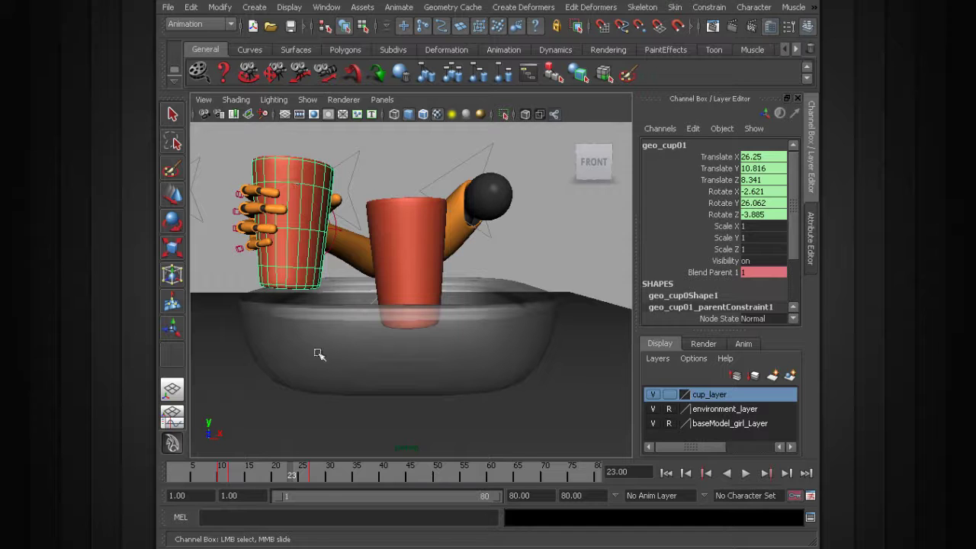
pyautogui.click(314, 474)
pyautogui.moveTo(313, 481); pyautogui.dragTo(318, 475)
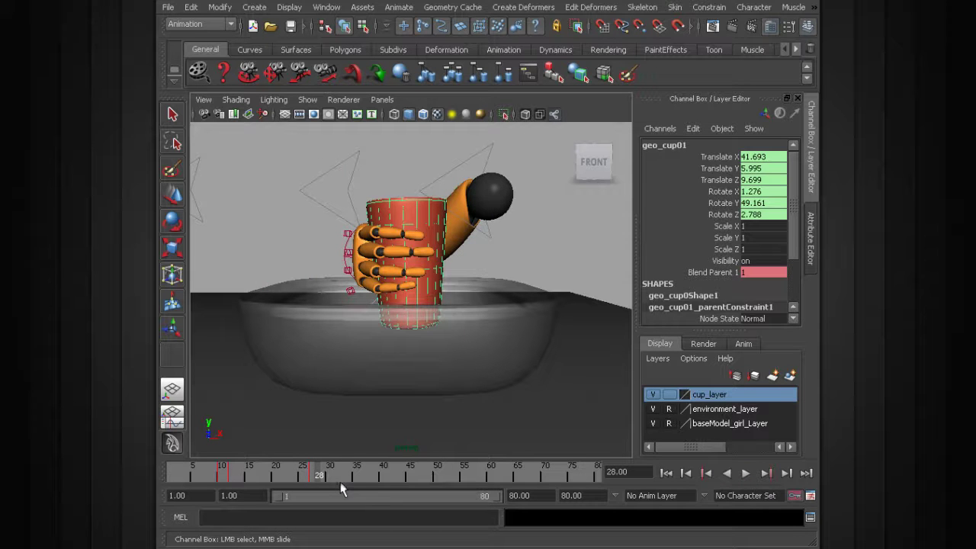
# Set geo_cup01's Blend Parent 1 to 0 and key it on frame 28.
pyautogui.click(716, 273)
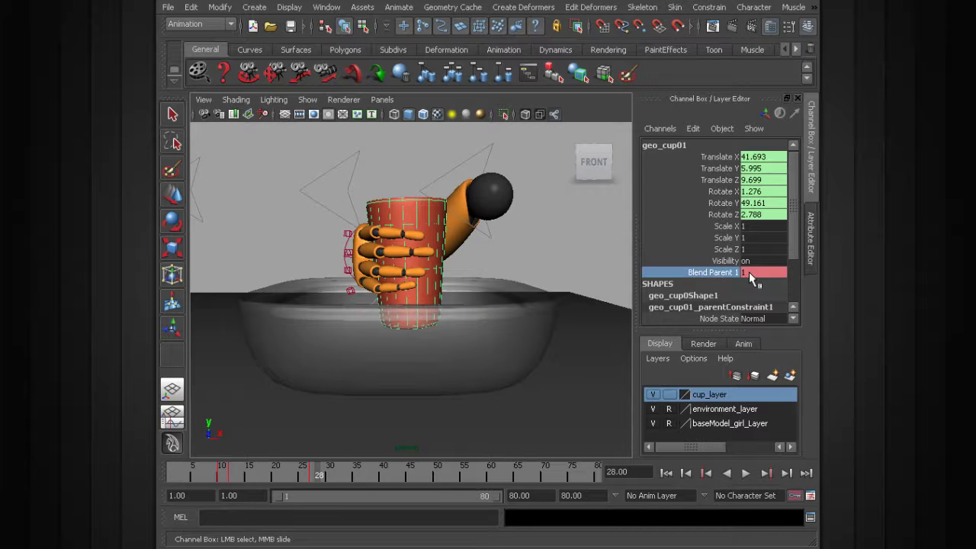
pyautogui.doubleClick(750, 273)
pyautogui.write('0')
pyautogui.press('Return')
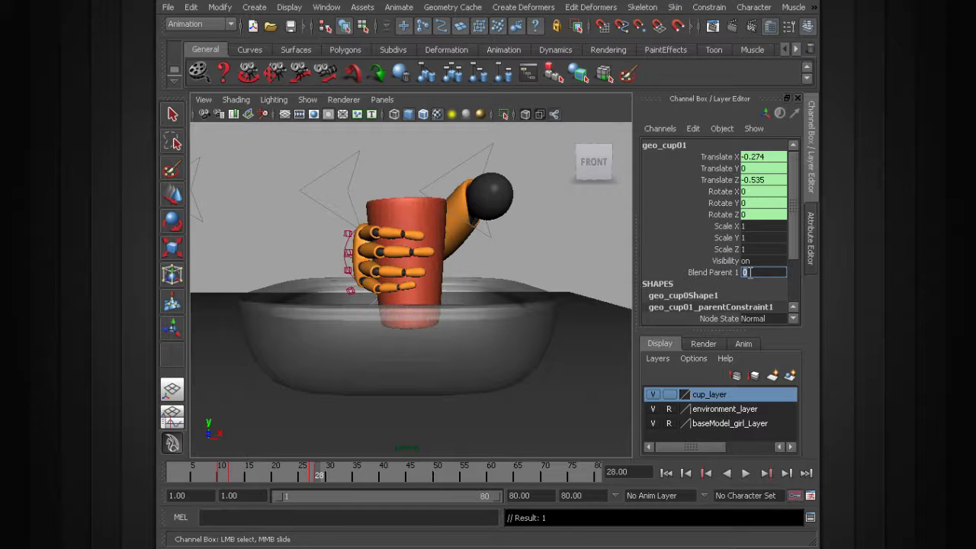
pyautogui.click(709, 273)
pyautogui.rightClick(728, 273)
pyautogui.click(749, 288)
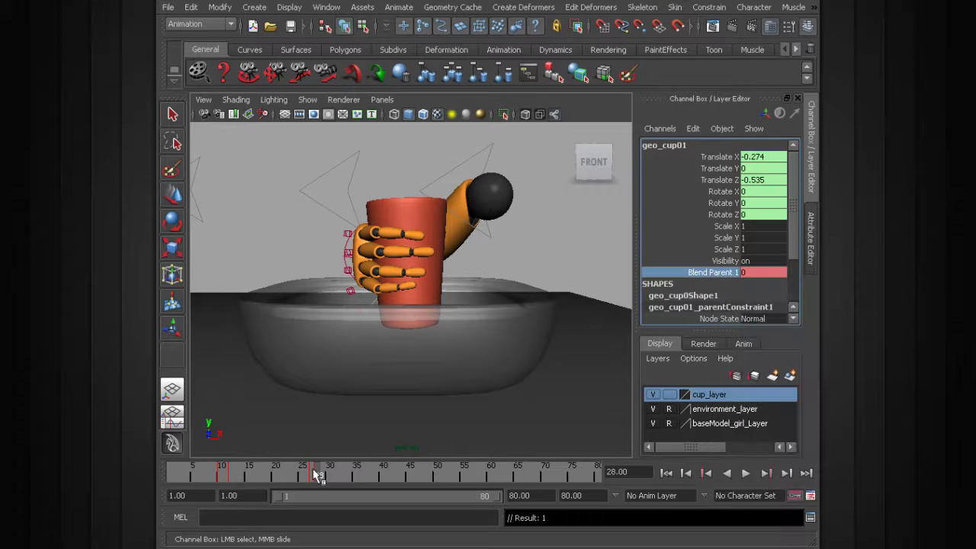
pyautogui.moveTo(318, 474)
pyautogui.mouseDown()
pyautogui.moveTo(309, 473)
pyautogui.moveTo(337, 474)
pyautogui.moveTo(319, 474)
pyautogui.mouseUp()
# Move geo_cup01 along X and Z so it lines up with geo_cup02 in the bowl.
pyautogui.scroll(-5, 343, 318)
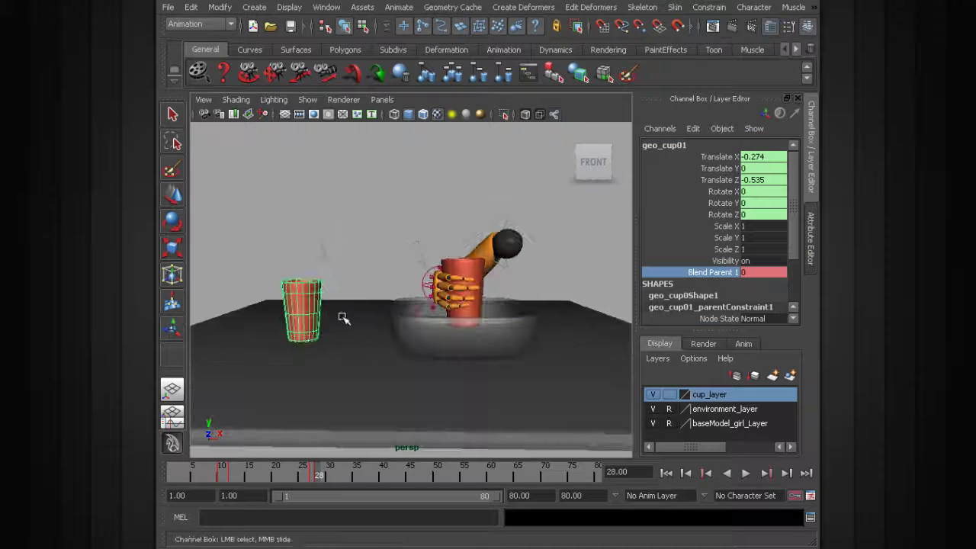
pyautogui.press('w')
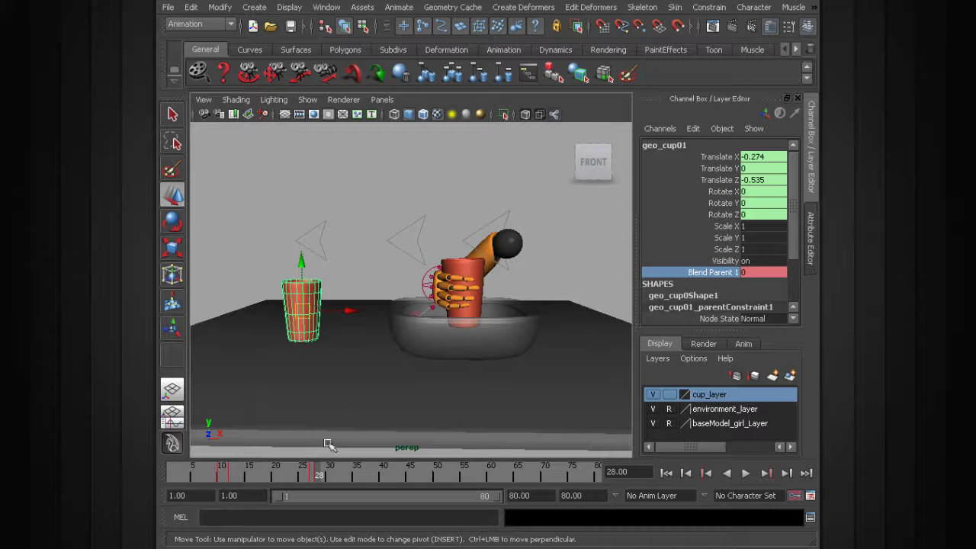
pyautogui.keyDown('alt'); pyautogui.moveTo(324, 332); pyautogui.dragTo(336, 366); pyautogui.keyUp('alt')
pyautogui.moveTo(371, 338)
pyautogui.mouseDown()
pyautogui.moveTo(545, 323)
pyautogui.moveTo(366, 335)
pyautogui.mouseUp()
pyautogui.moveTo(338, 365); pyautogui.dragTo(351, 329)
pyautogui.moveTo(267, 340); pyautogui.dragTo(457, 320)
pyautogui.scroll(3, 458, 305)
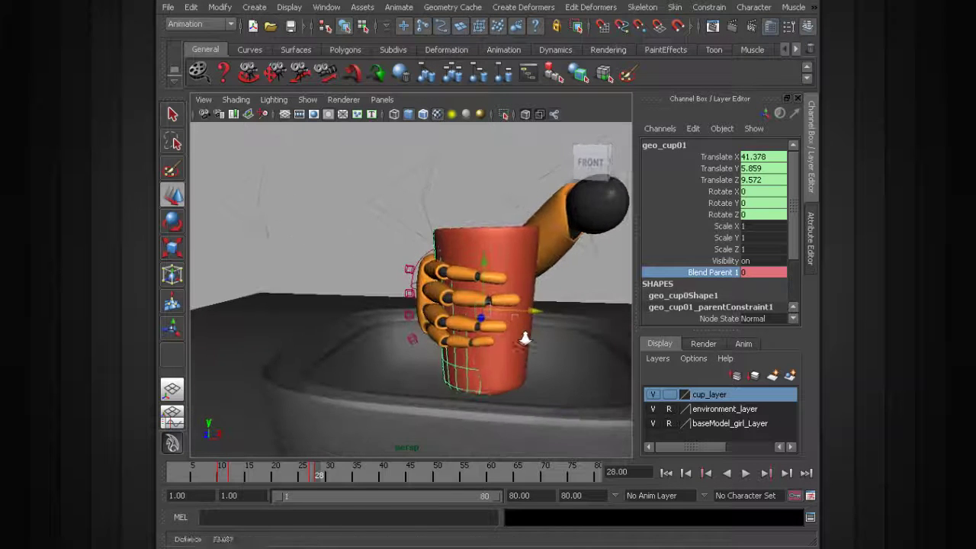
pyautogui.moveTo(517, 305); pyautogui.dragTo(488, 255)
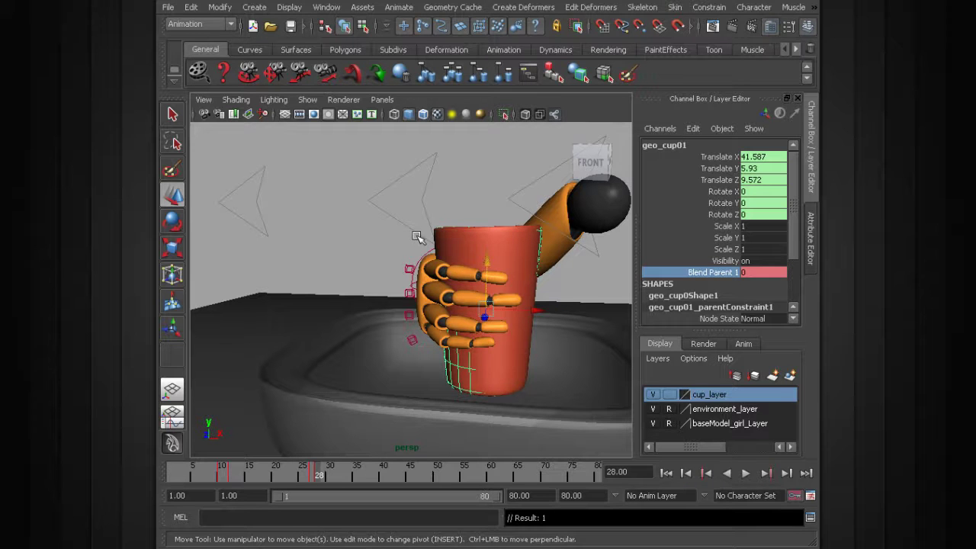
# Play back the animation to check the cup's new placement, then select geo_cup02.
pyautogui.keyDown('alt'); pyautogui.moveTo(410, 257); pyautogui.dragTo(365, 383, button='right'); pyautogui.keyUp('alt')
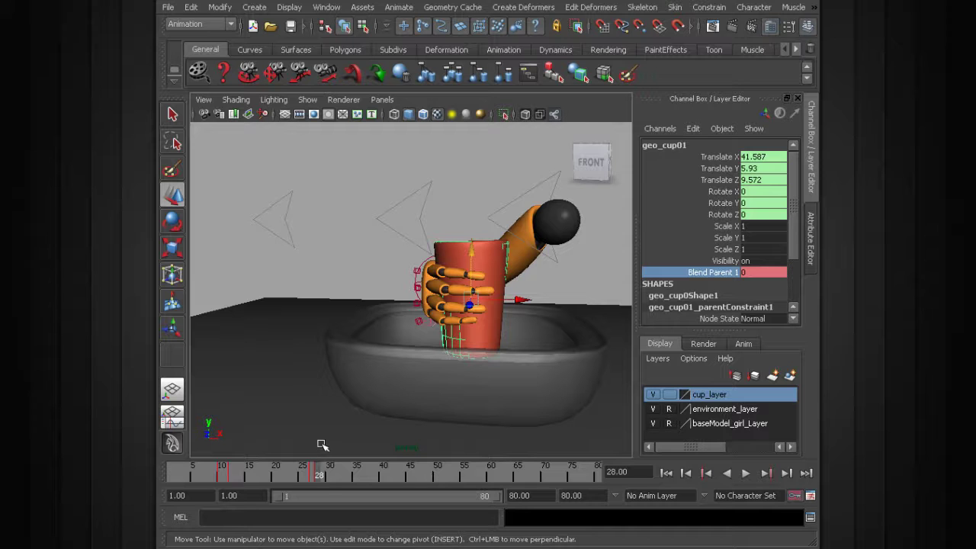
pyautogui.hotkey('alt', 'v')
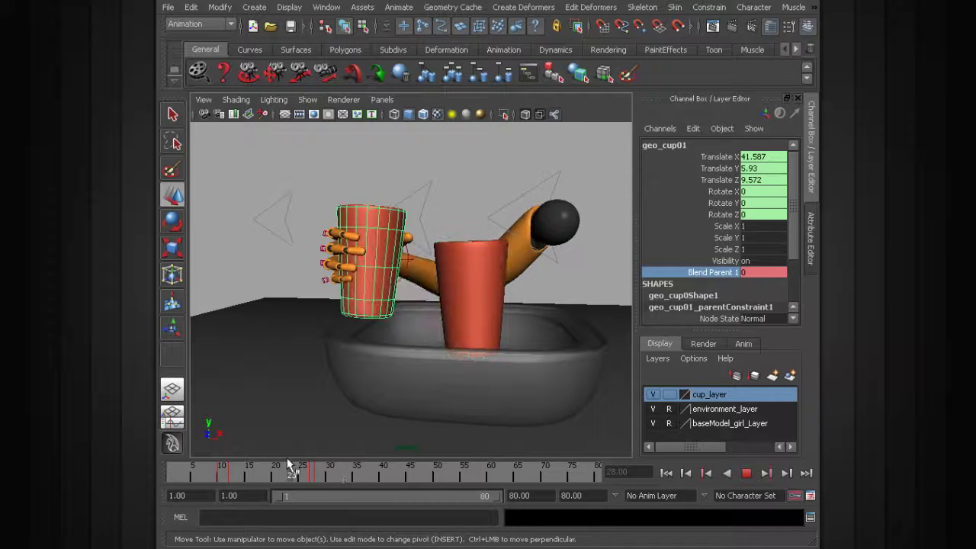
pyautogui.click(297, 466)
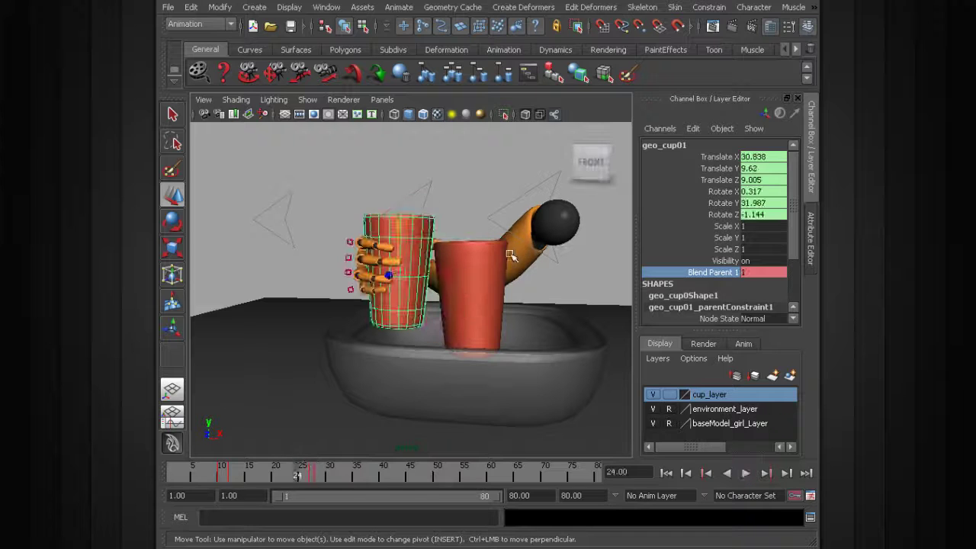
pyautogui.click(478, 247)
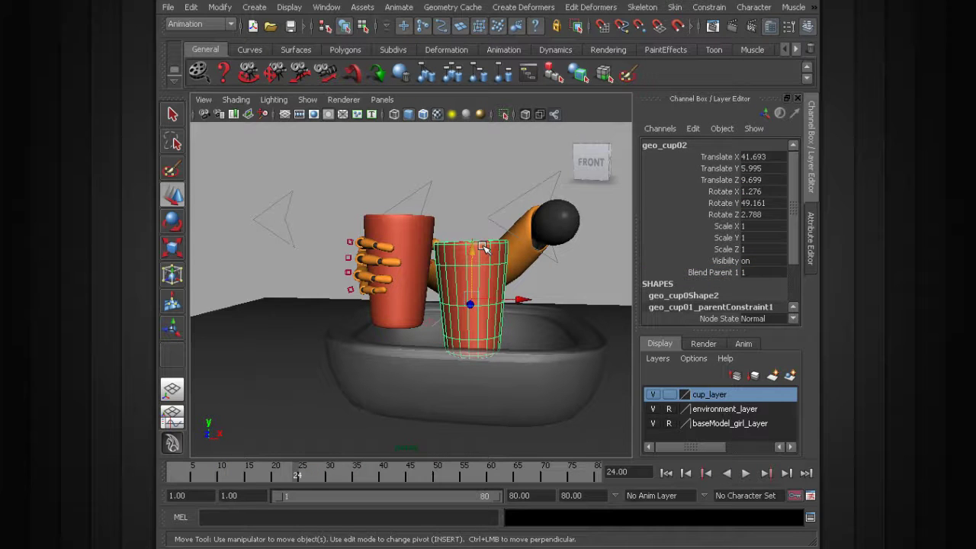
pyautogui.press('Delete')
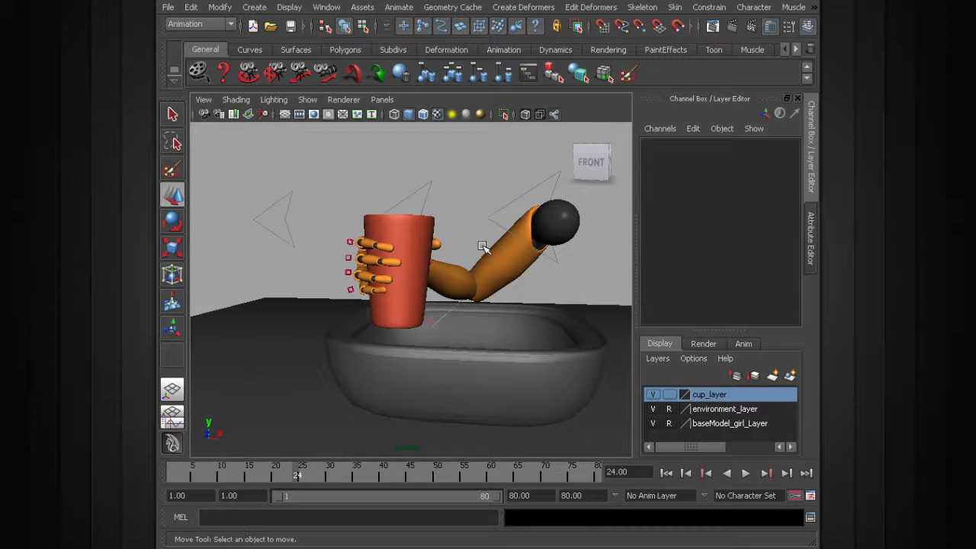
pyautogui.click(745, 473)
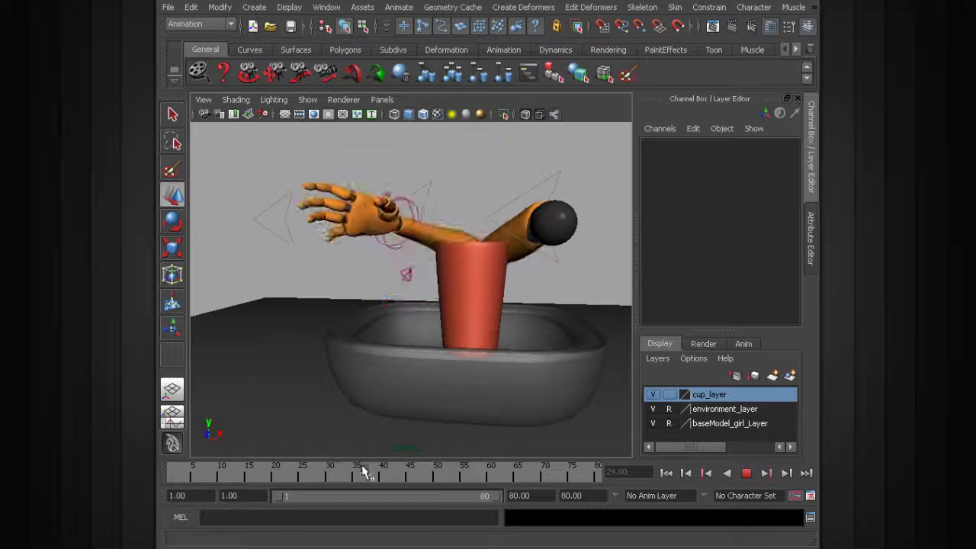
pyautogui.press('Escape')
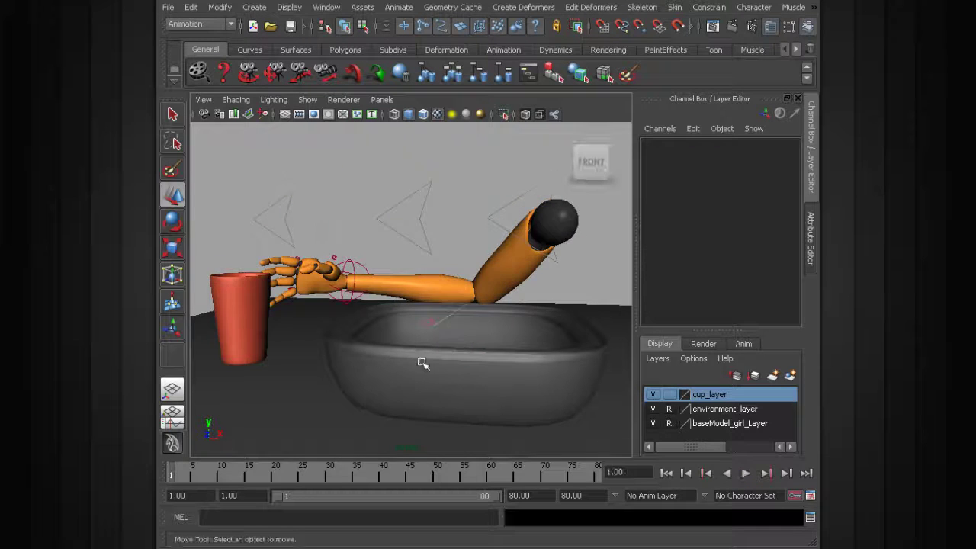
pyautogui.scroll(-3, 425, 363)
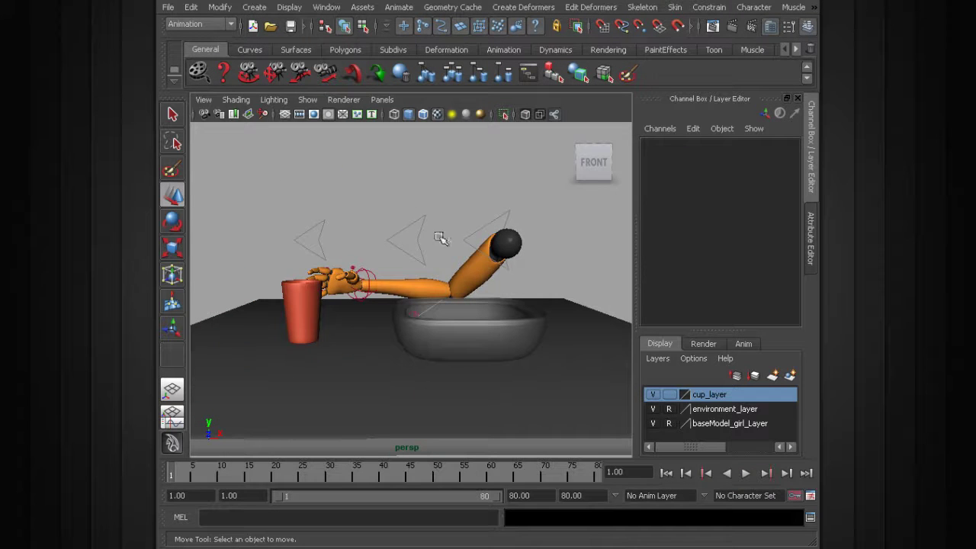
pyautogui.click(747, 472)
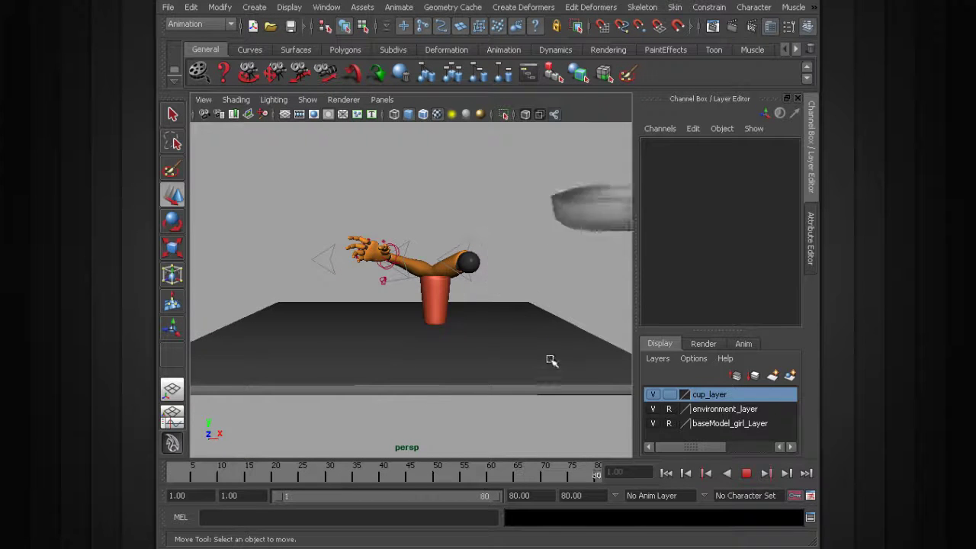
# Stop playback and settle the timeline on frame 28 with the cup deselected.
pyautogui.click(747, 474)
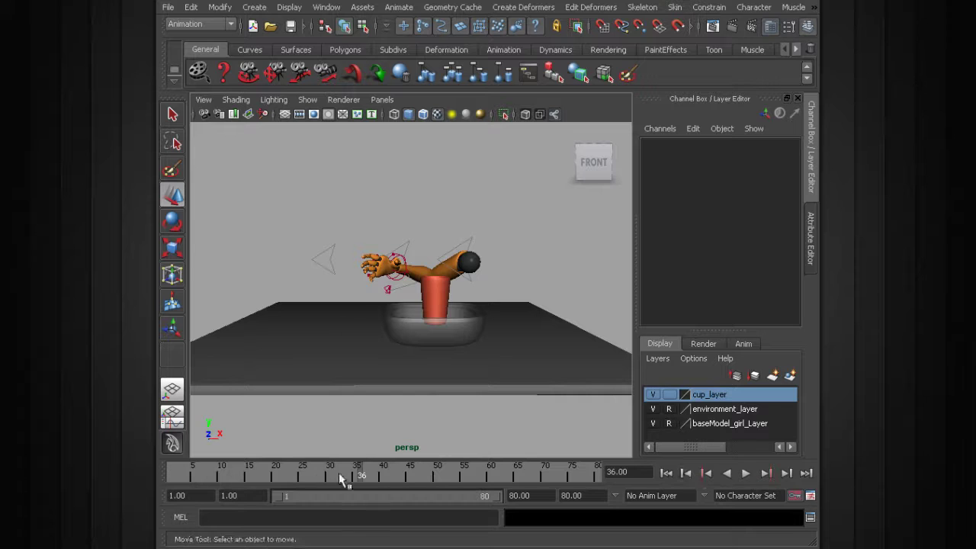
pyautogui.moveTo(338, 473); pyautogui.dragTo(318, 469)
pyautogui.keyDown('alt'); pyautogui.moveTo(342, 374); pyautogui.dragTo(473, 352, button='right'); pyautogui.keyUp('alt')
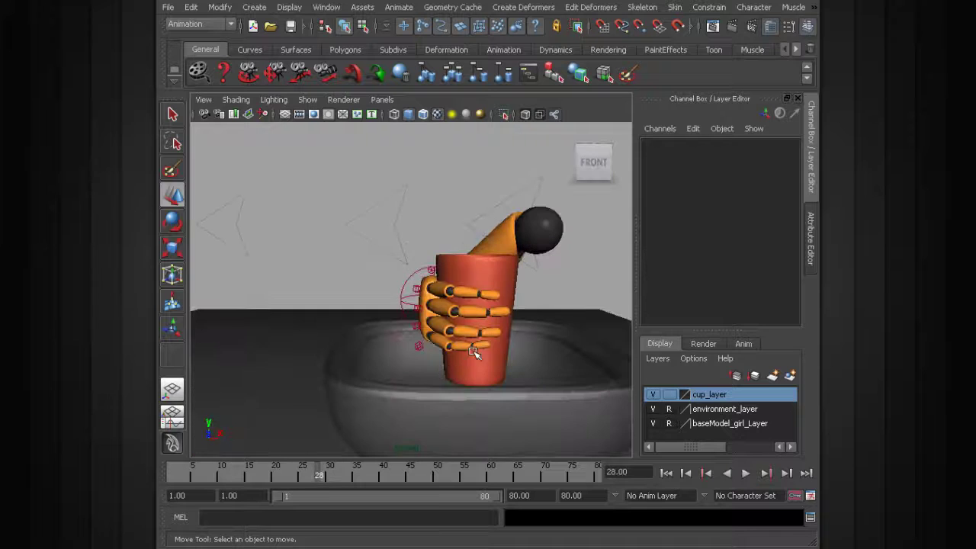
pyautogui.click(496, 263)
pyautogui.hotkey('alt', 'v')
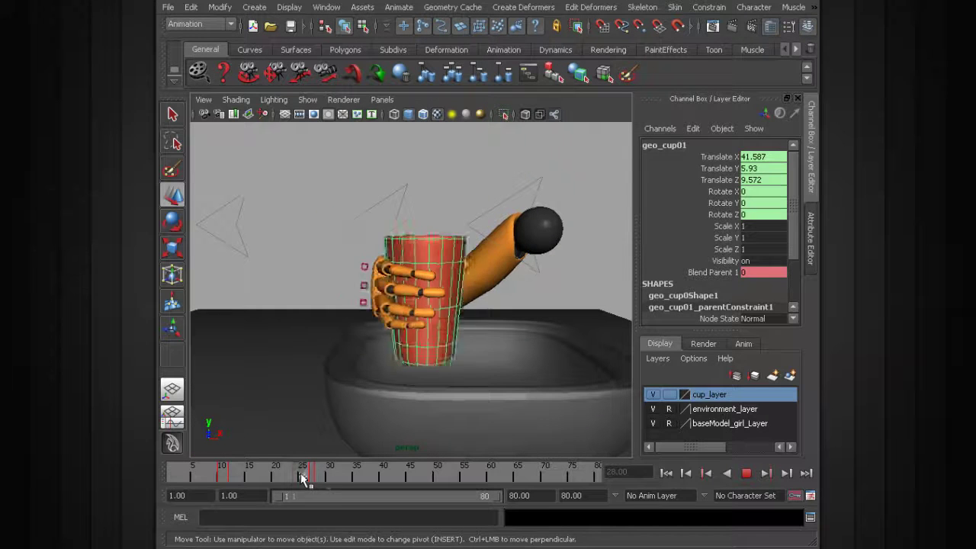
pyautogui.moveTo(303, 478); pyautogui.dragTo(316, 475)
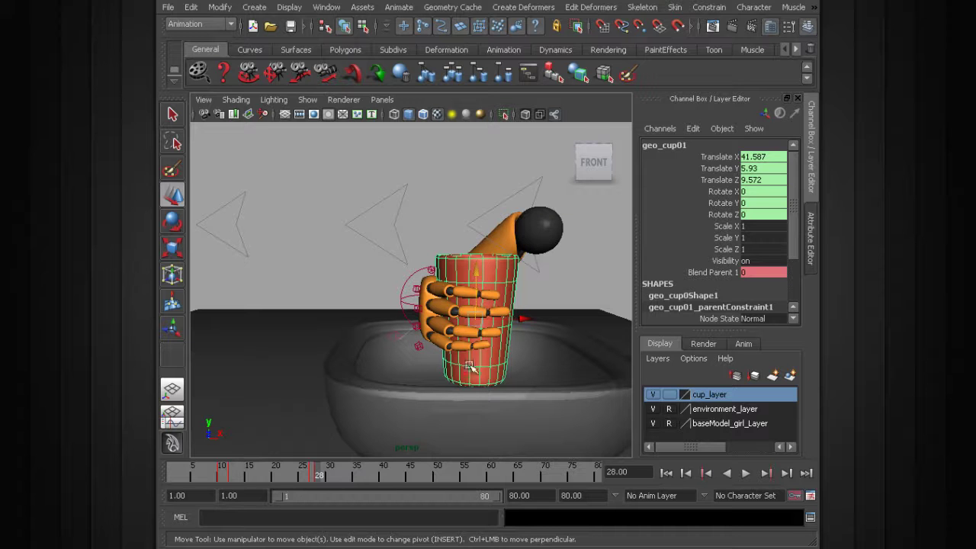
pyautogui.scroll(-3, 471, 367)
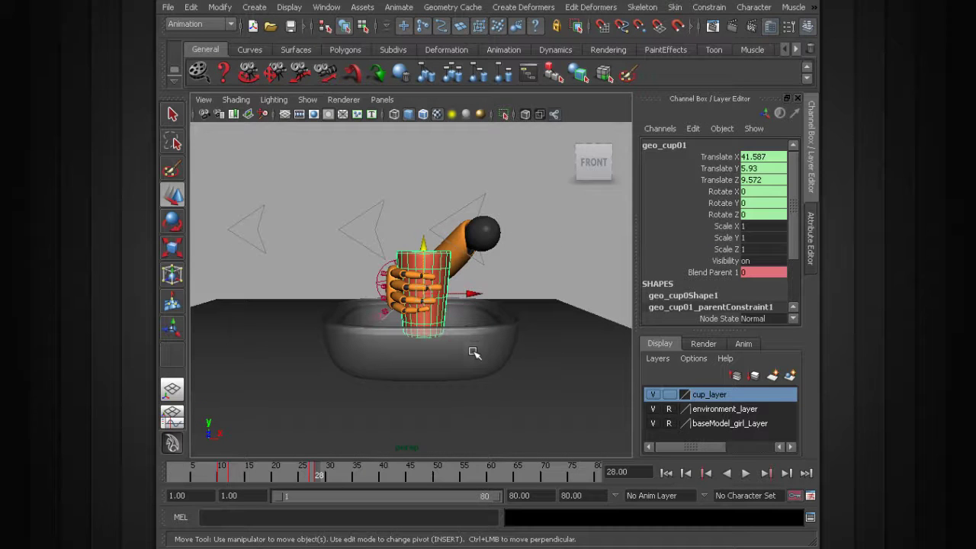
pyautogui.click(476, 347)
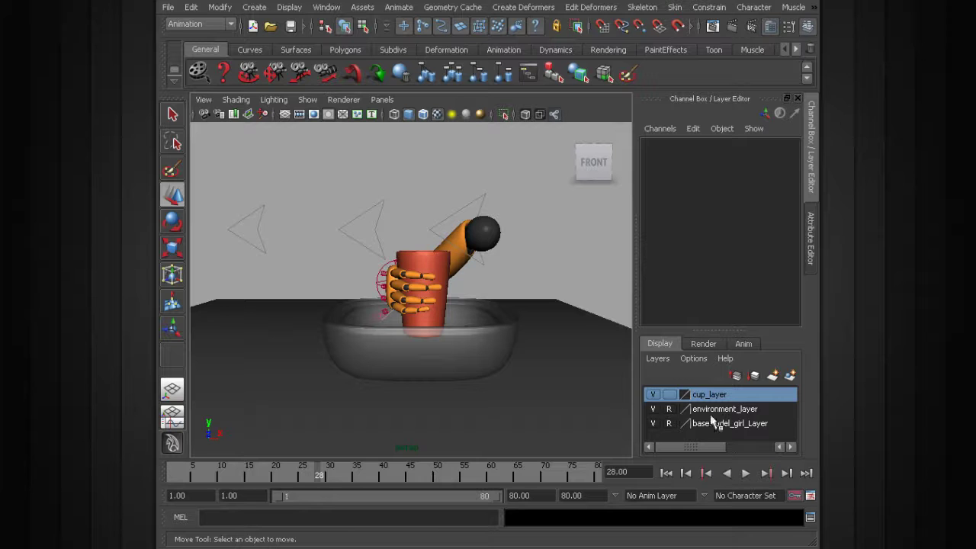
# Clear the reference lock on environment_layer and select the bowl with the Move Tool.
pyautogui.click(668, 409)
pyautogui.keyDown('alt'); pyautogui.moveTo(378, 336); pyautogui.dragTo(412, 332, button='right'); pyautogui.keyUp('alt')
pyautogui.press('w')
pyautogui.click(464, 370)
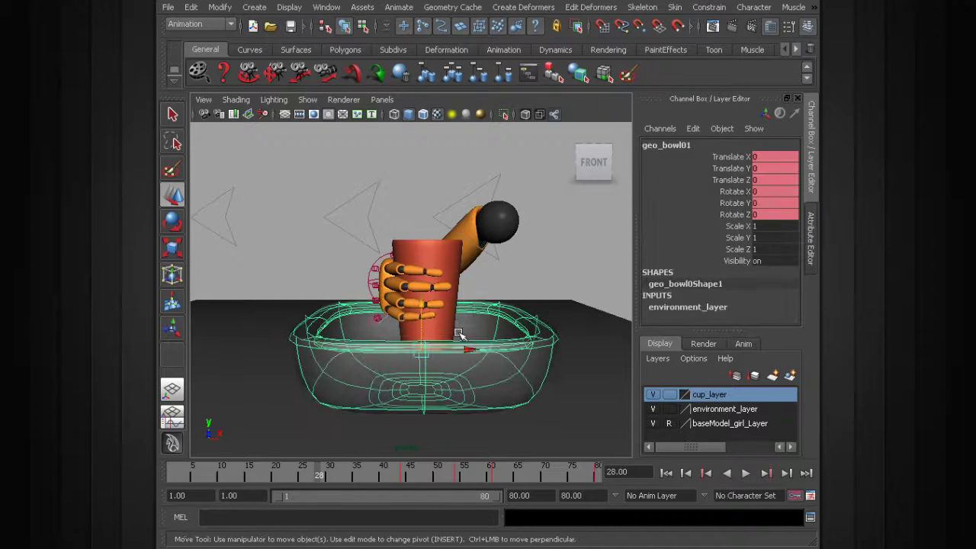
# Parent-constrain geo_cup01 to geo_bowl01 as a second target, then scrub back to about frame 13.
pyautogui.click(442, 252)
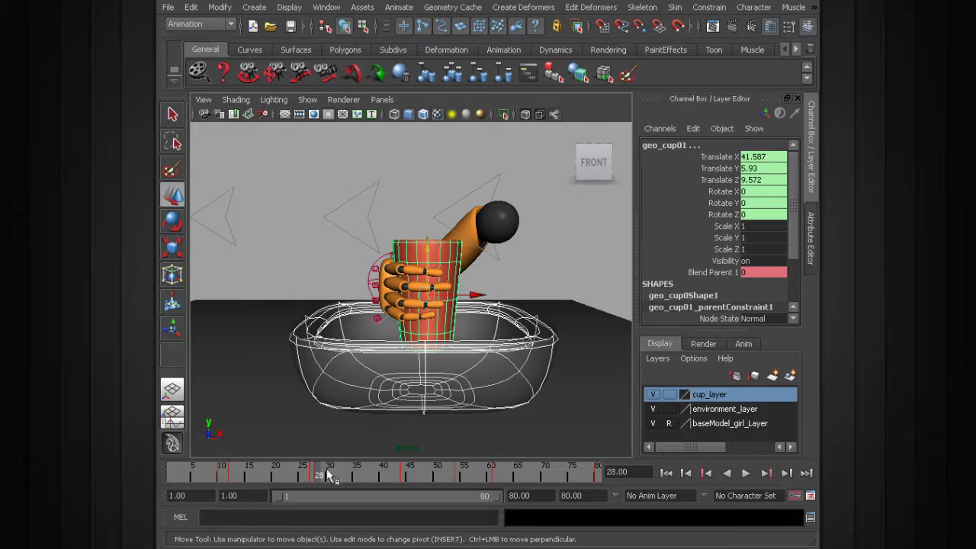
pyautogui.click(709, 7)
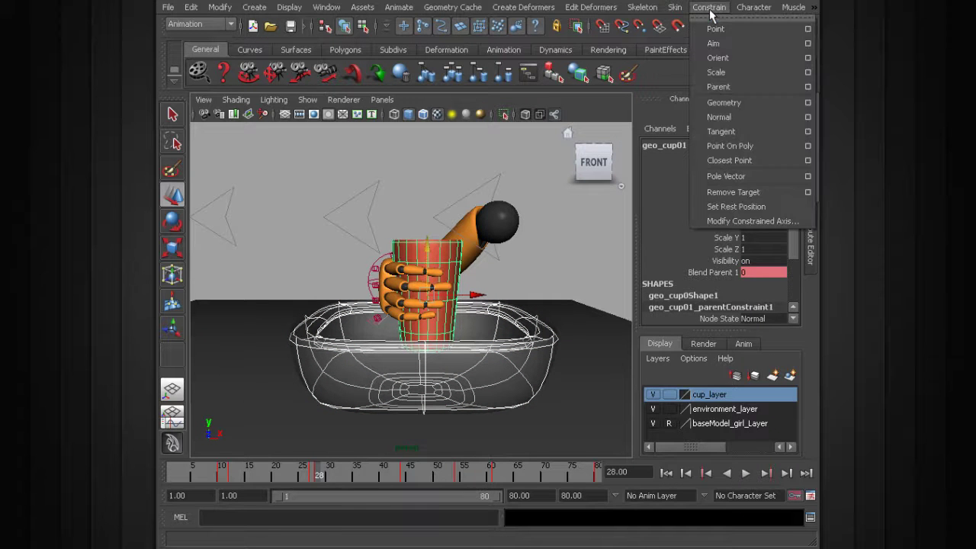
pyautogui.click(721, 87)
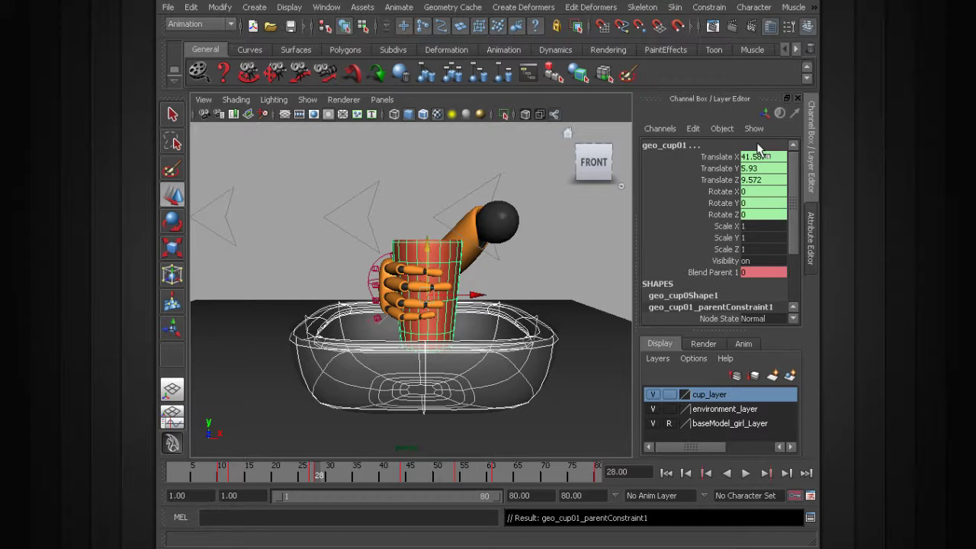
pyautogui.moveTo(791, 190); pyautogui.dragTo(793, 246)
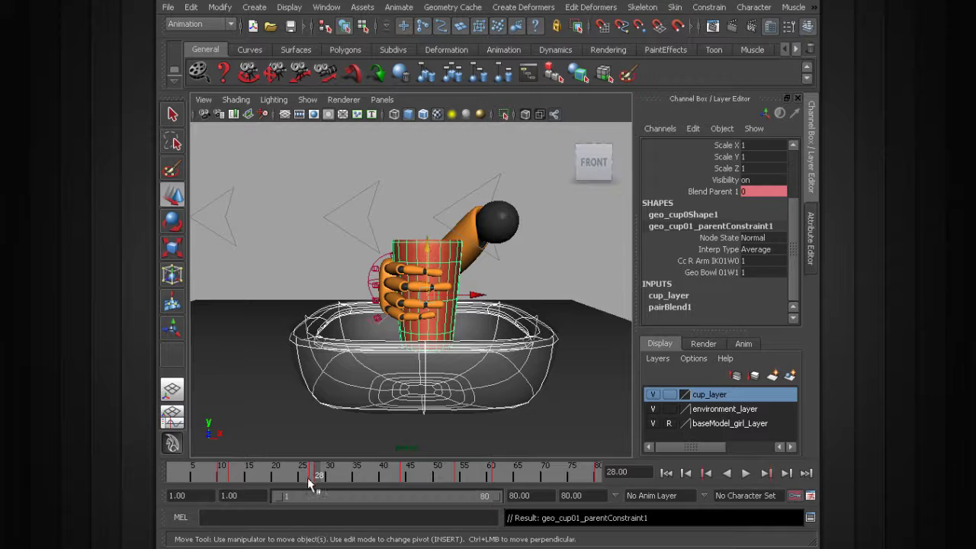
pyautogui.moveTo(310, 481)
pyautogui.mouseDown()
pyautogui.moveTo(226, 472)
pyautogui.moveTo(318, 474)
pyautogui.mouseUp()
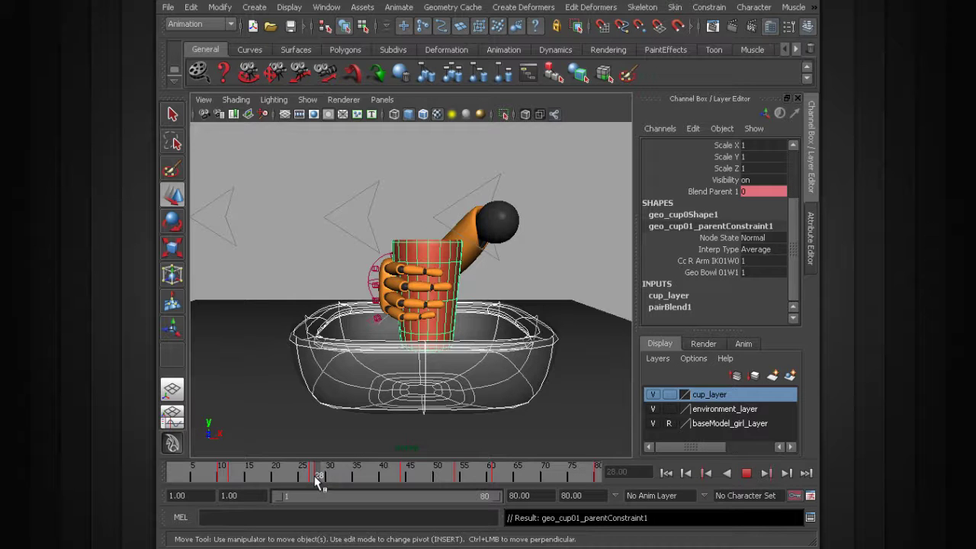
# At frame 28, key the arm weight at 1 and the bowl weight at 0.
pyautogui.click(715, 261)
pyautogui.rightClick(717, 263)
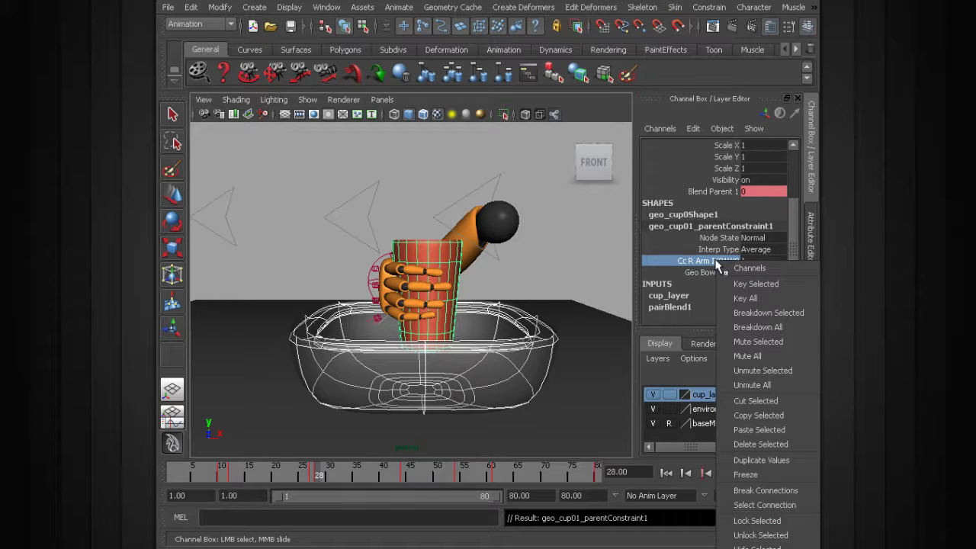
pyautogui.click(743, 283)
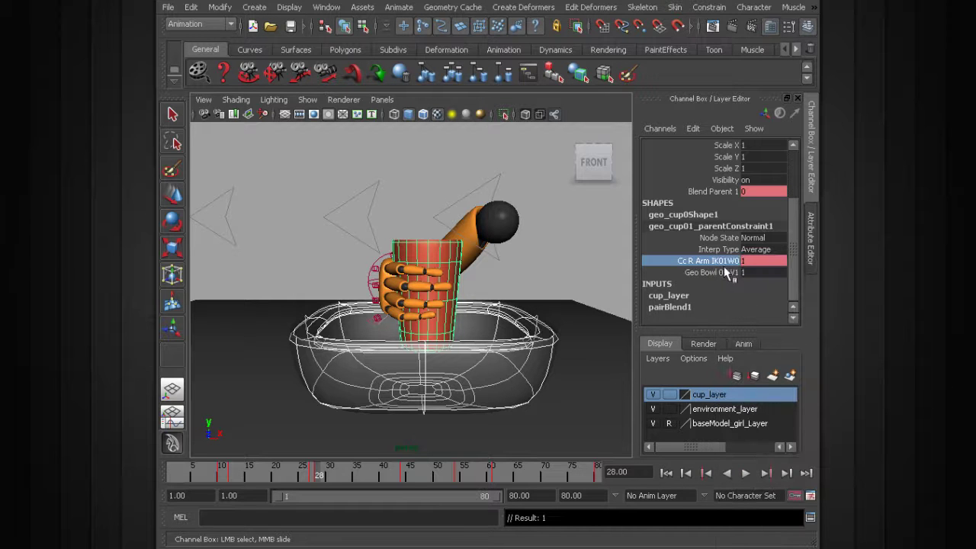
pyautogui.doubleClick(757, 272)
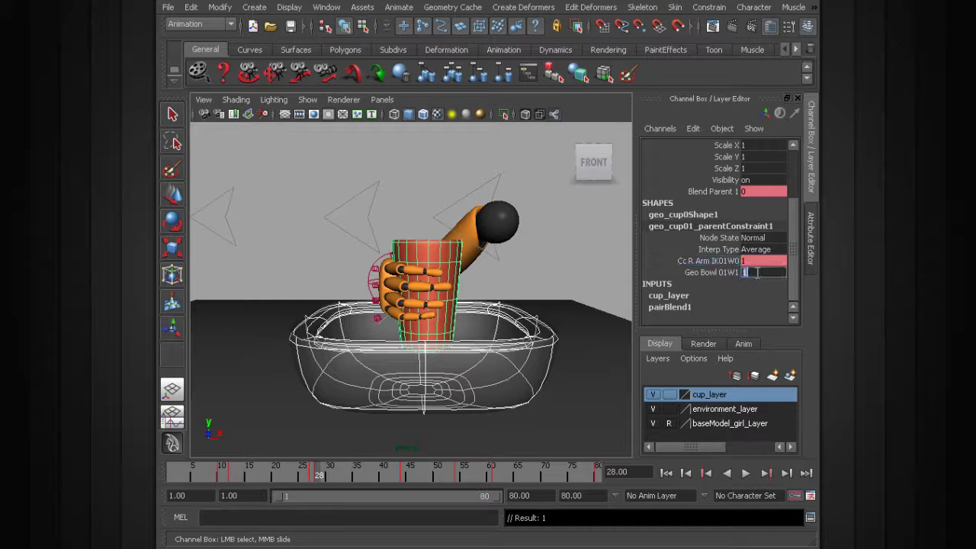
pyautogui.moveTo(707, 264); pyautogui.dragTo(719, 272)
pyautogui.rightClick(719, 273)
pyautogui.click(731, 284)
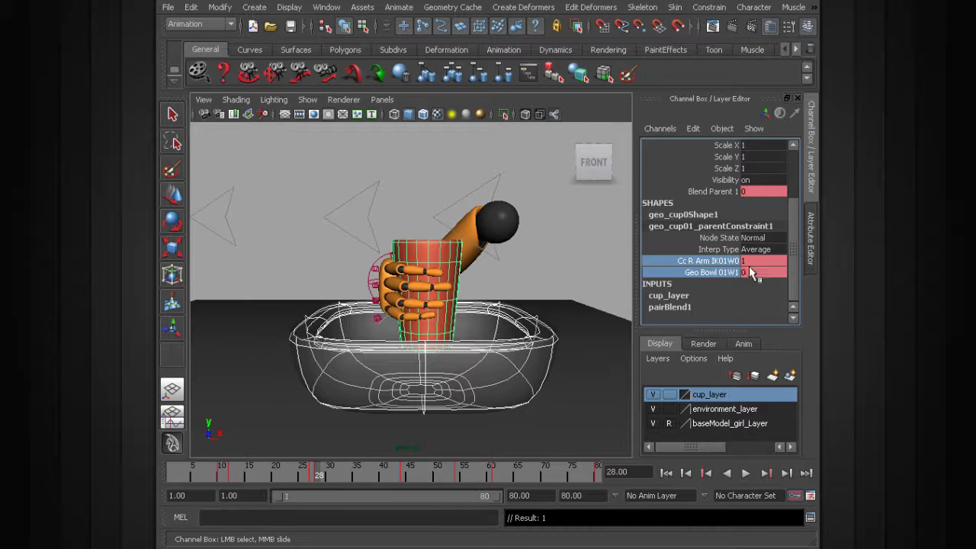
# At frame 29, set the arm weight to 0 and the bowl weight to 1, then play back the handoff.
pyautogui.moveTo(319, 474); pyautogui.dragTo(325, 478)
pyautogui.doubleClick(753, 261)
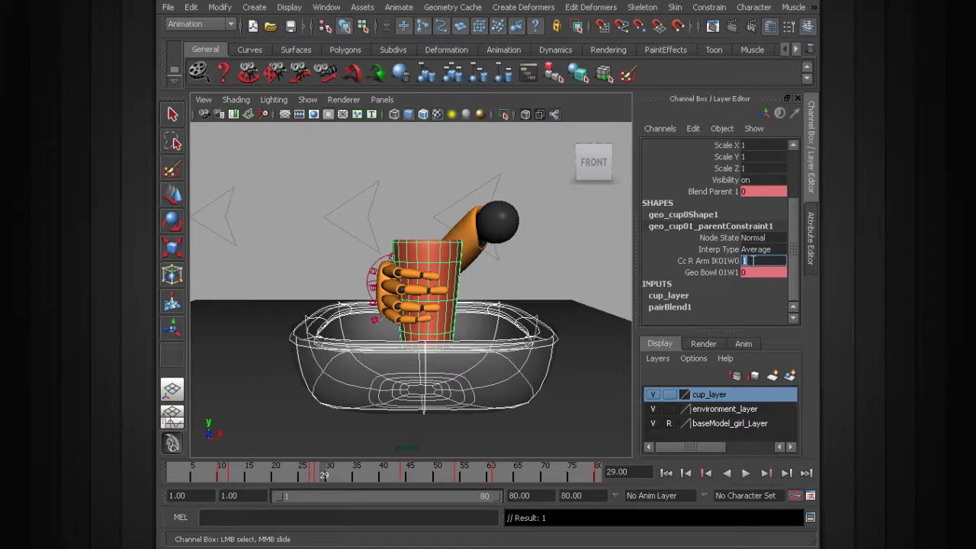
pyautogui.write('0')
pyautogui.doubleClick(753, 273)
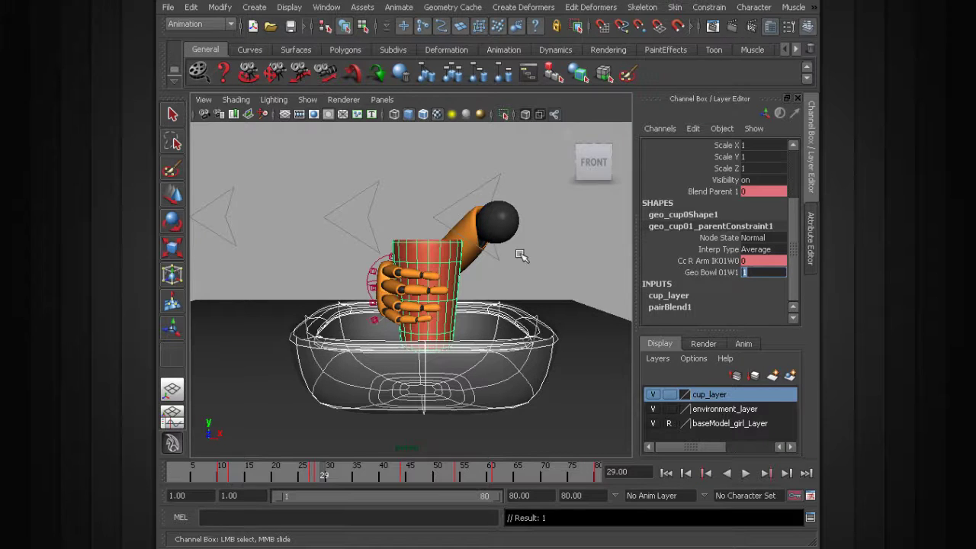
pyautogui.hotkey('alt', 'v')
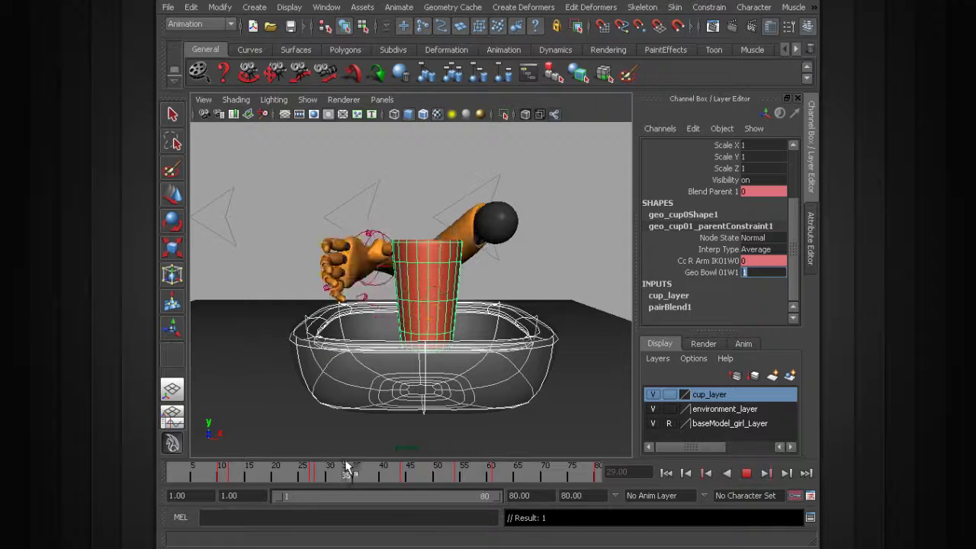
pyautogui.moveTo(346, 467)
pyautogui.mouseDown()
pyautogui.moveTo(436, 466)
pyautogui.moveTo(339, 466)
pyautogui.moveTo(379, 462)
pyautogui.moveTo(305, 452)
pyautogui.moveTo(346, 447)
pyautogui.mouseUp()
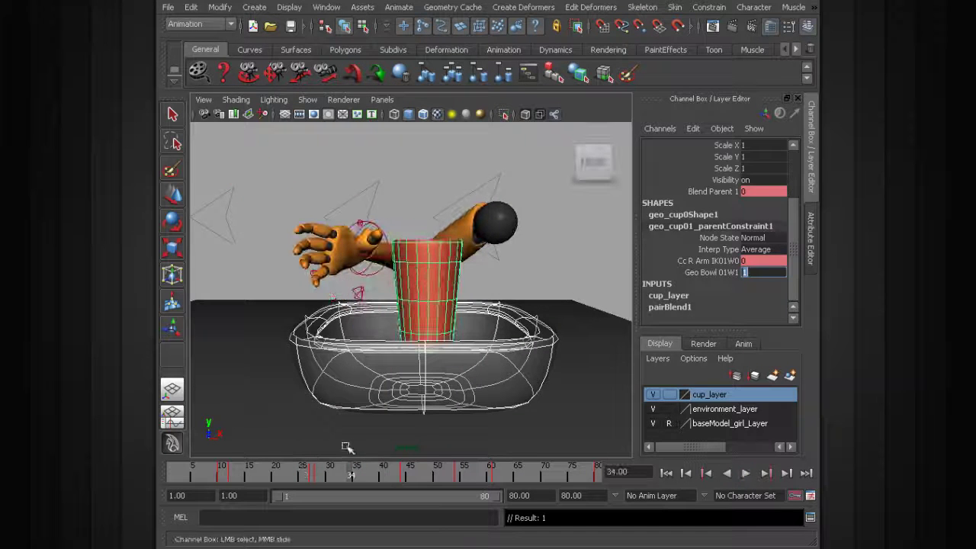
pyautogui.click(435, 177)
# Reselect geo_cup01 and return to frame 29 to check its constraint channels.
pyautogui.click(436, 356)
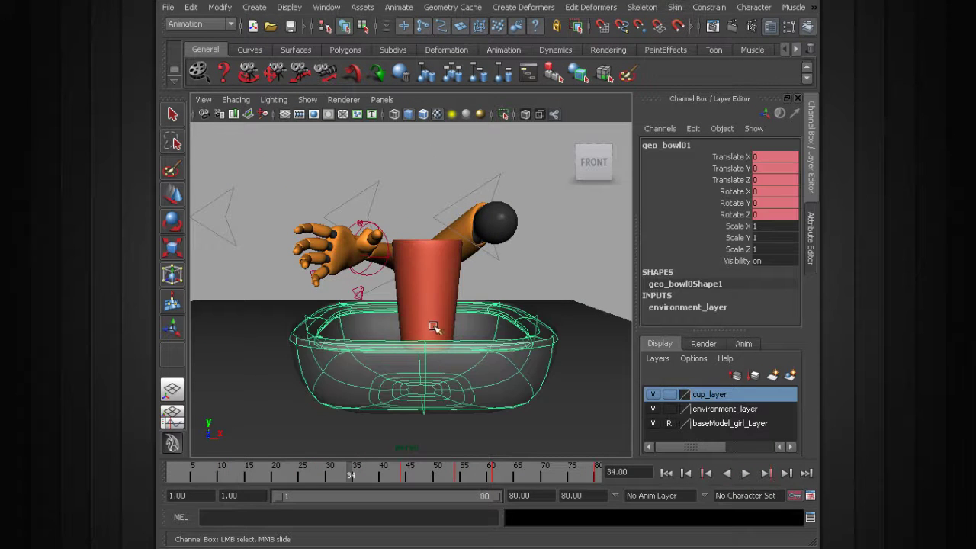
pyautogui.click(434, 296)
pyautogui.click(490, 369)
pyautogui.click(443, 266)
pyautogui.scroll(-3, 743, 263)
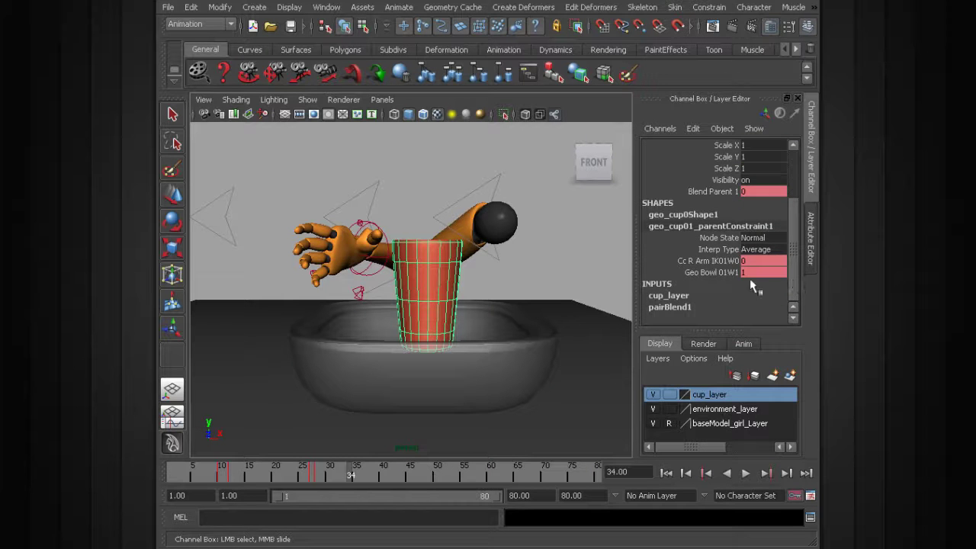
pyautogui.moveTo(301, 474); pyautogui.dragTo(324, 474)
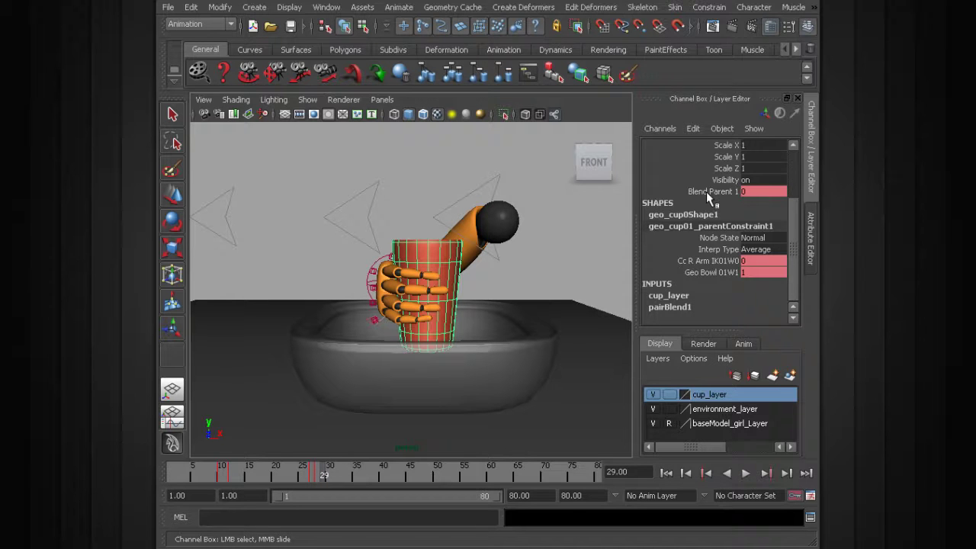
pyautogui.moveTo(794, 227); pyautogui.dragTo(796, 221)
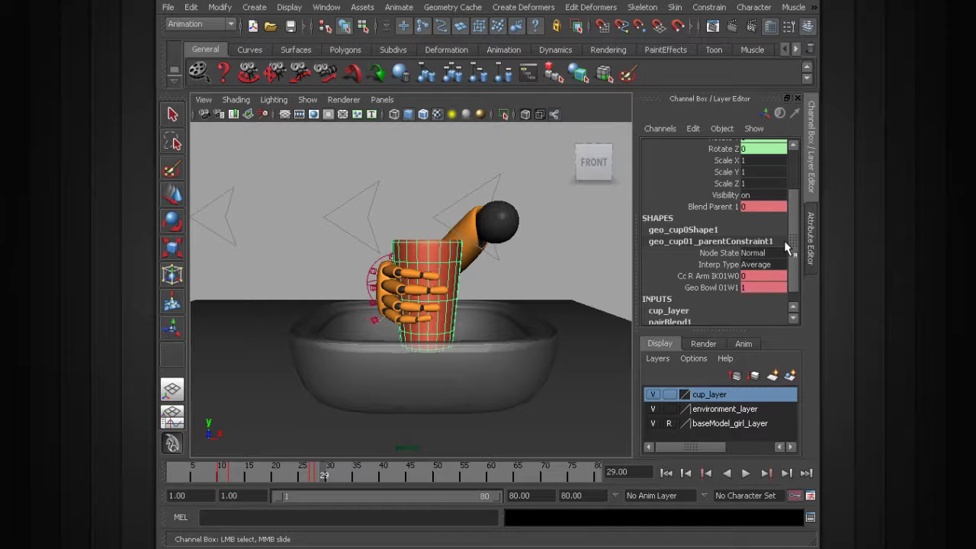
pyautogui.moveTo(790, 238)
pyautogui.mouseDown()
pyautogui.moveTo(792, 227)
pyautogui.moveTo(793, 248)
pyautogui.mouseUp()
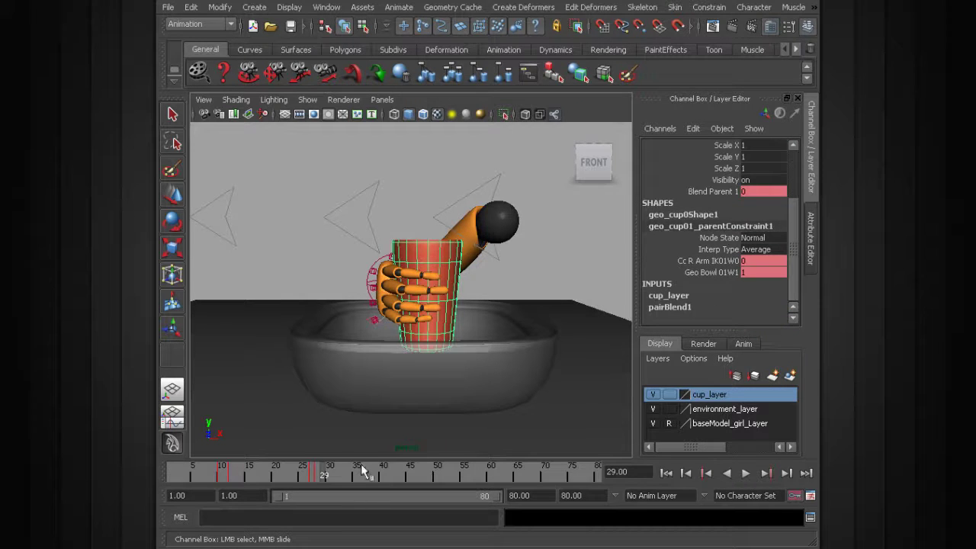
# Key Blend Parent 1 at frame 28, set it to 1 at frame 29, and scrub through the release.
pyautogui.moveTo(323, 478); pyautogui.dragTo(319, 478)
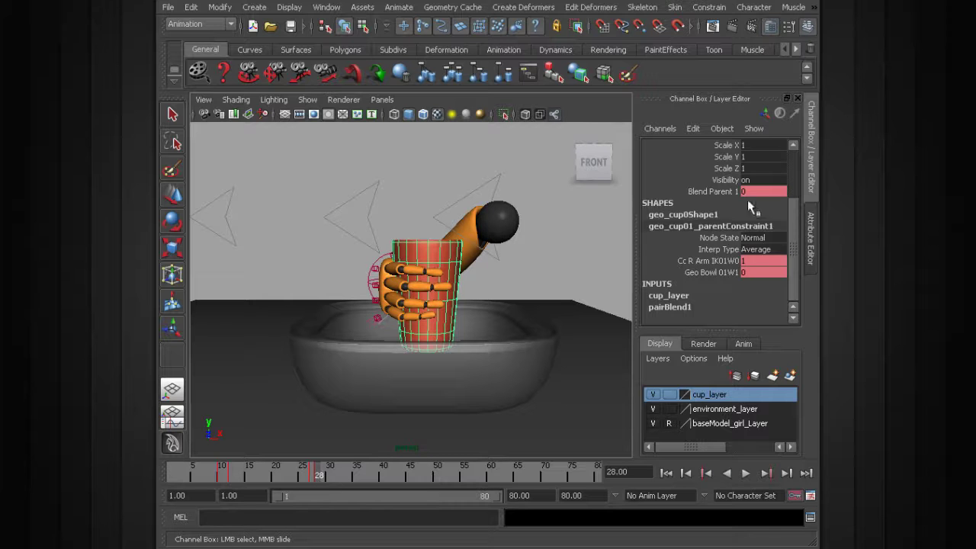
pyautogui.click(715, 192)
pyautogui.moveTo(716, 195)
pyautogui.mouseDown(button='right')
pyautogui.moveTo(721, 208)
pyautogui.moveTo(721, 195)
pyautogui.mouseUp(button='right')
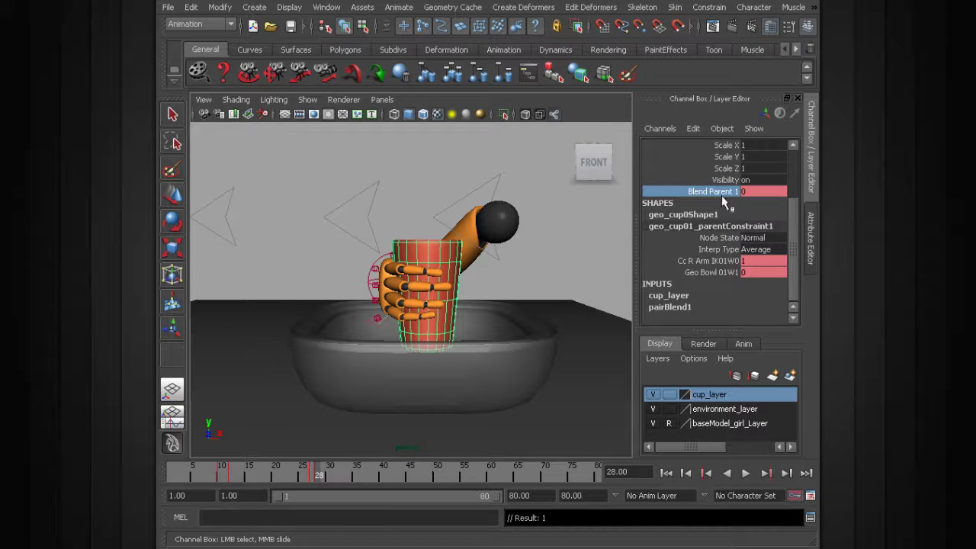
pyautogui.moveTo(319, 477); pyautogui.dragTo(323, 479)
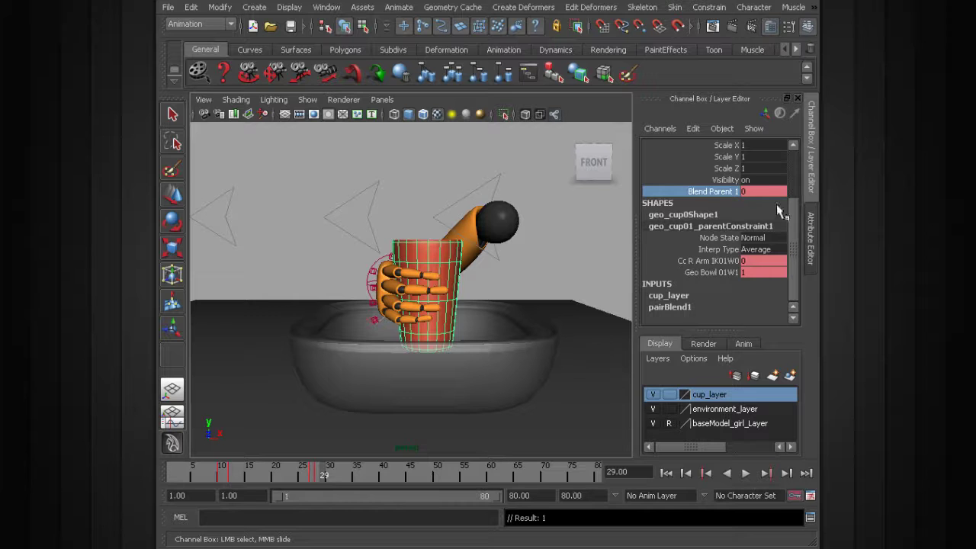
pyautogui.doubleClick(757, 191)
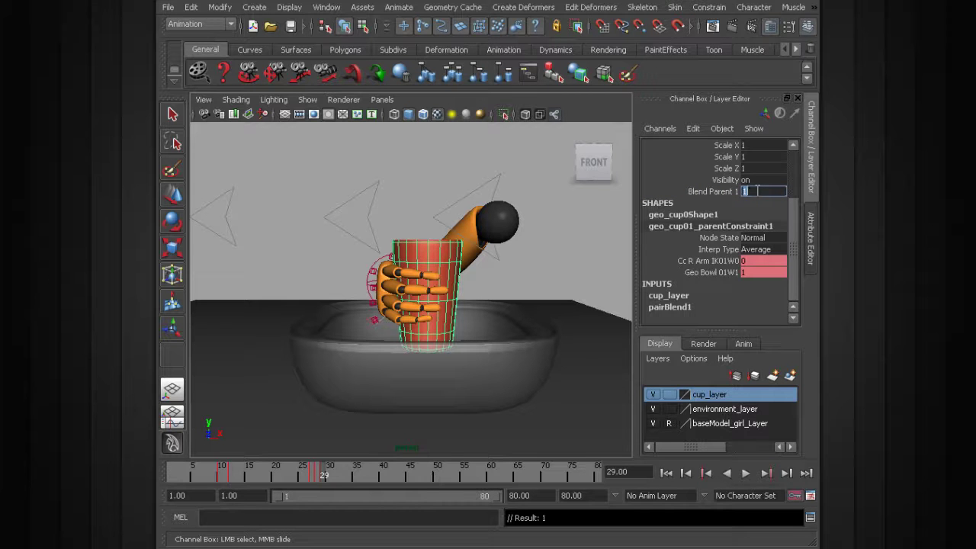
pyautogui.moveTo(310, 472); pyautogui.dragTo(499, 475)
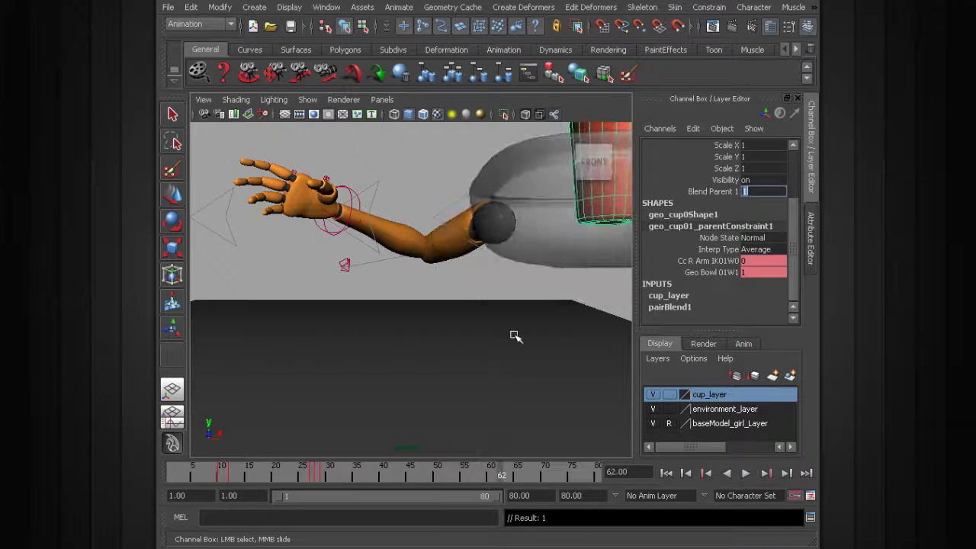
# Play and scrub the grab-and-place animation, stop at frame 1, and select the red cup.
pyautogui.keyDown('alt'); pyautogui.moveTo(516, 336); pyautogui.dragTo(441, 295, button='right'); pyautogui.keyUp('alt')
pyautogui.hotkey('alt', 'v')
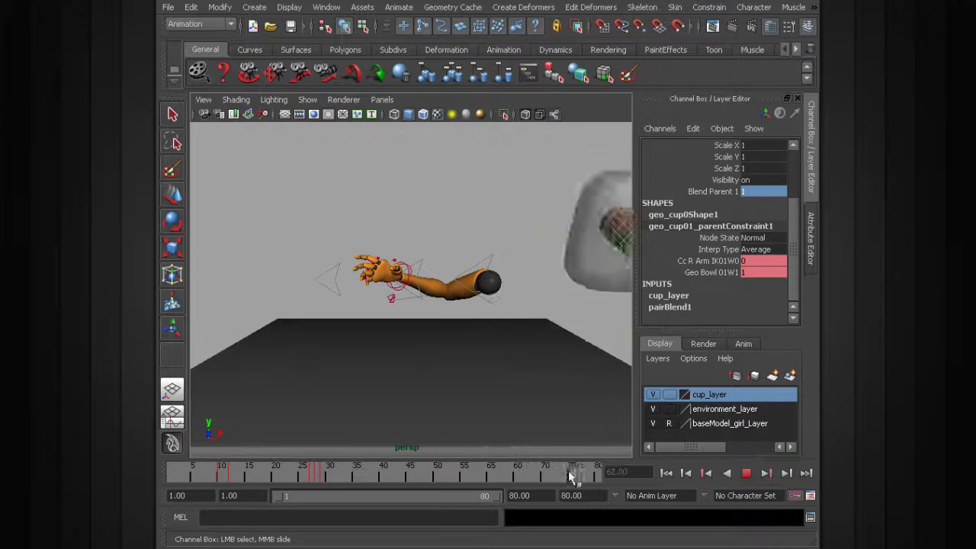
pyautogui.click(377, 206)
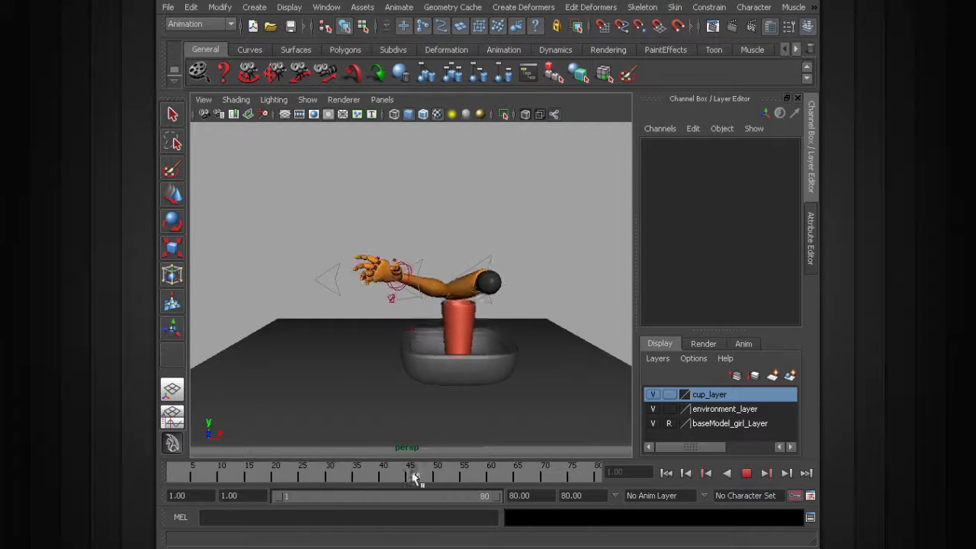
pyautogui.moveTo(502, 476)
pyautogui.mouseDown()
pyautogui.moveTo(584, 475)
pyautogui.moveTo(359, 457)
pyautogui.moveTo(596, 456)
pyautogui.moveTo(383, 448)
pyautogui.mouseUp()
pyautogui.press('Escape')
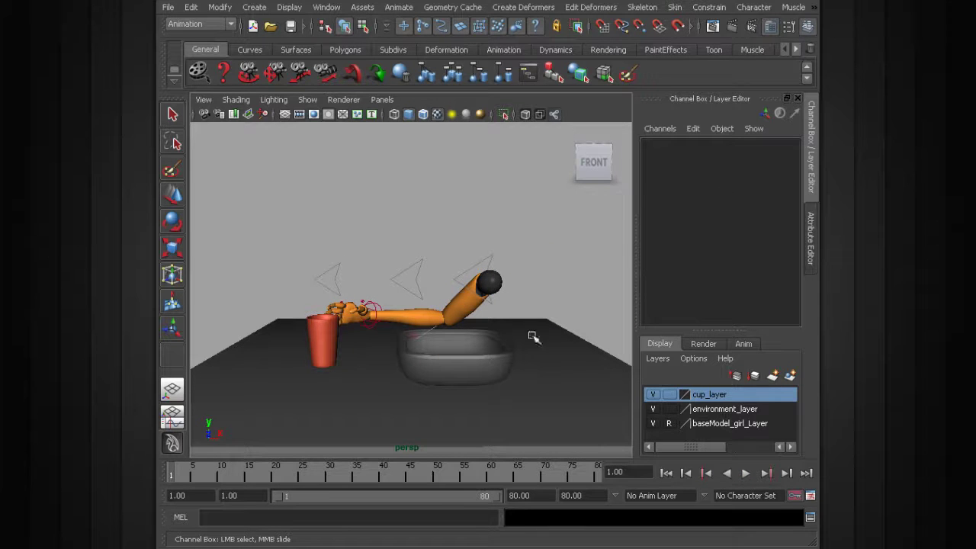
pyautogui.click(320, 325)
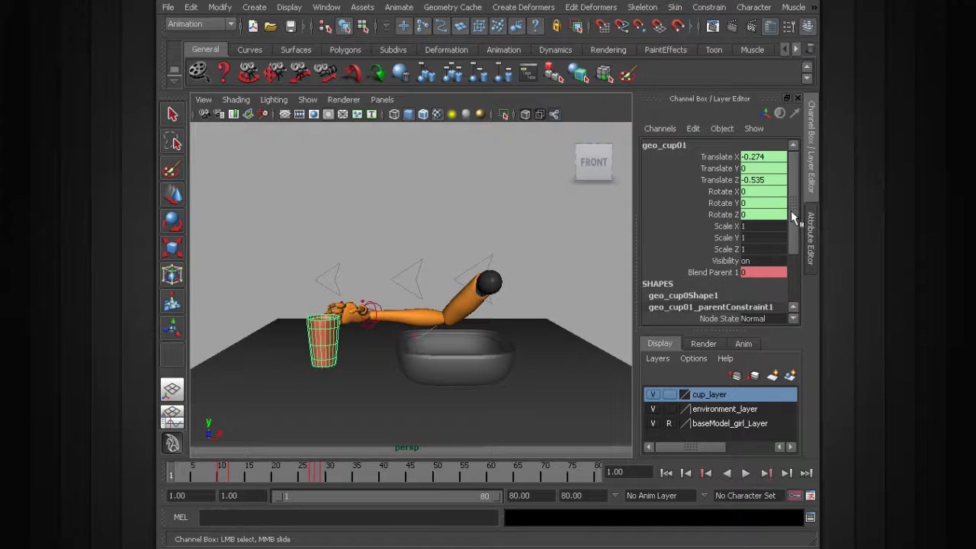
pyautogui.moveTo(790, 210)
pyautogui.mouseDown()
pyautogui.moveTo(790, 227)
pyautogui.moveTo(787, 211)
pyautogui.mouseUp()
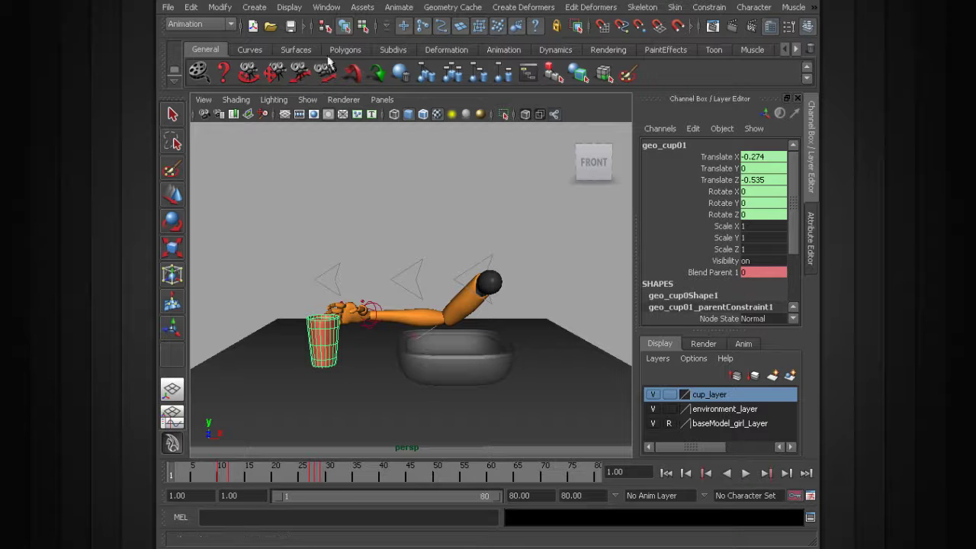
# Open the Hypershade via Window > Rendering Editors and resize it beside the viewport.
pyautogui.click(326, 7)
pyautogui.moveTo(350, 57)
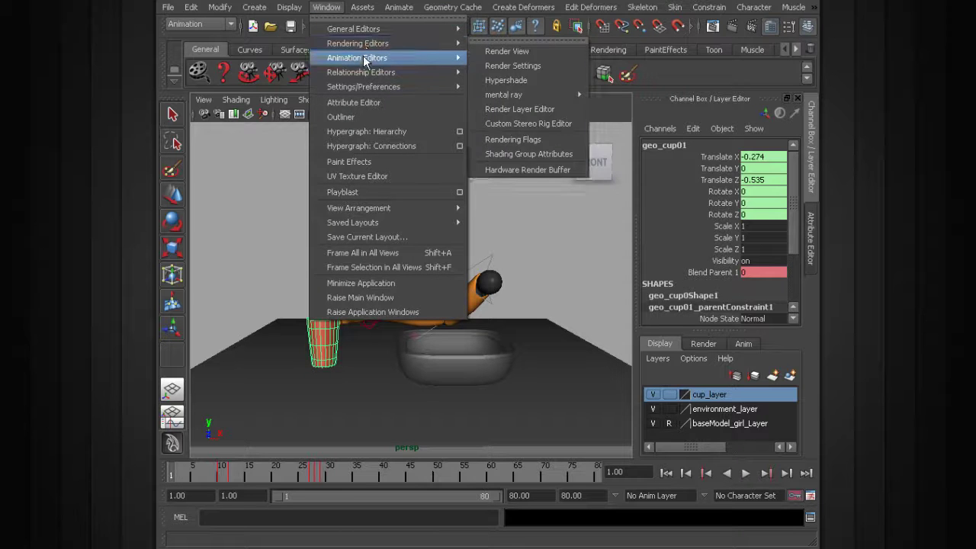
pyautogui.click(525, 82)
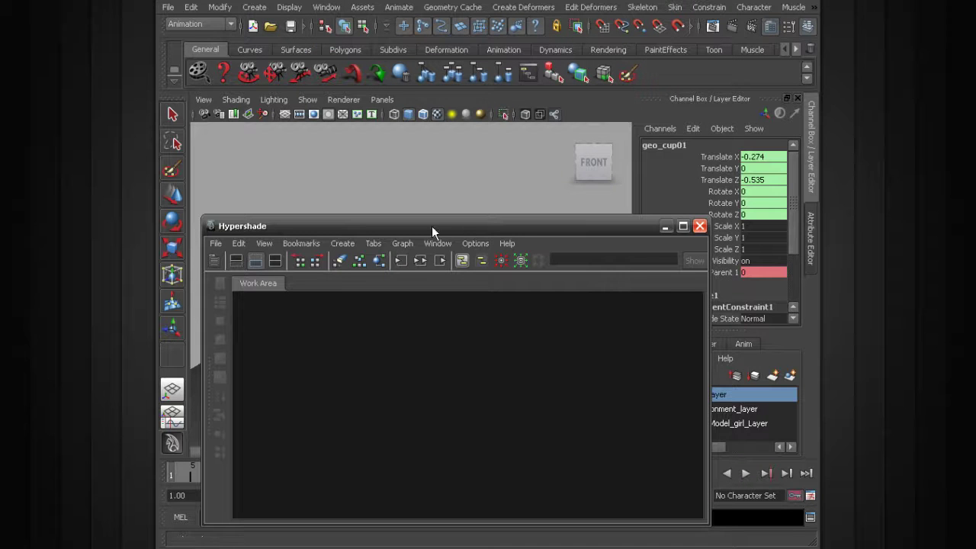
pyautogui.moveTo(431, 226); pyautogui.dragTo(463, 118)
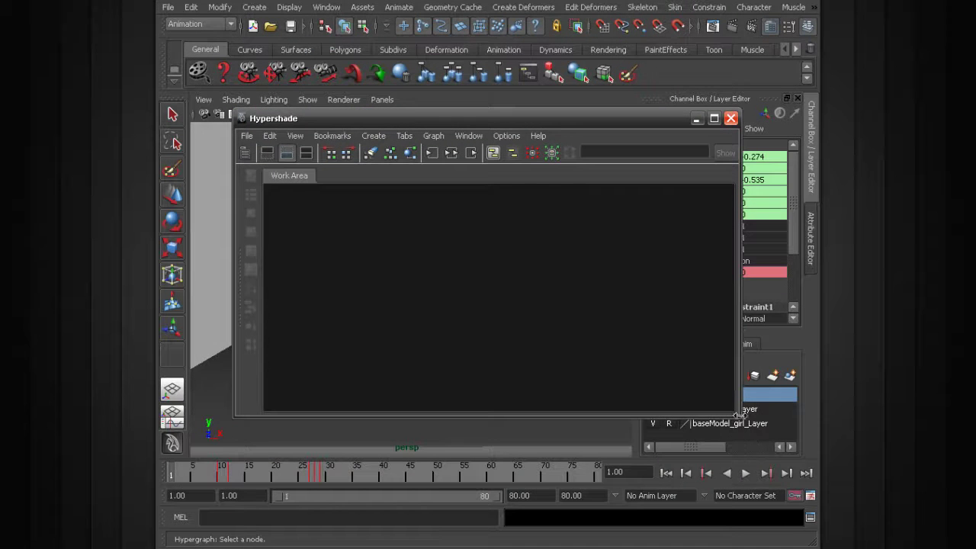
pyautogui.moveTo(737, 418); pyautogui.dragTo(606, 359)
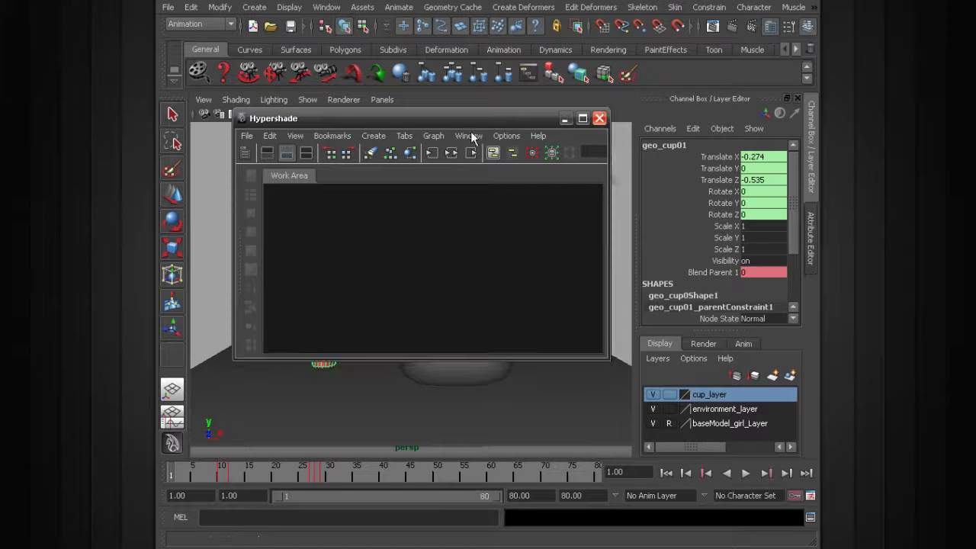
pyautogui.moveTo(437, 120); pyautogui.dragTo(528, 103)
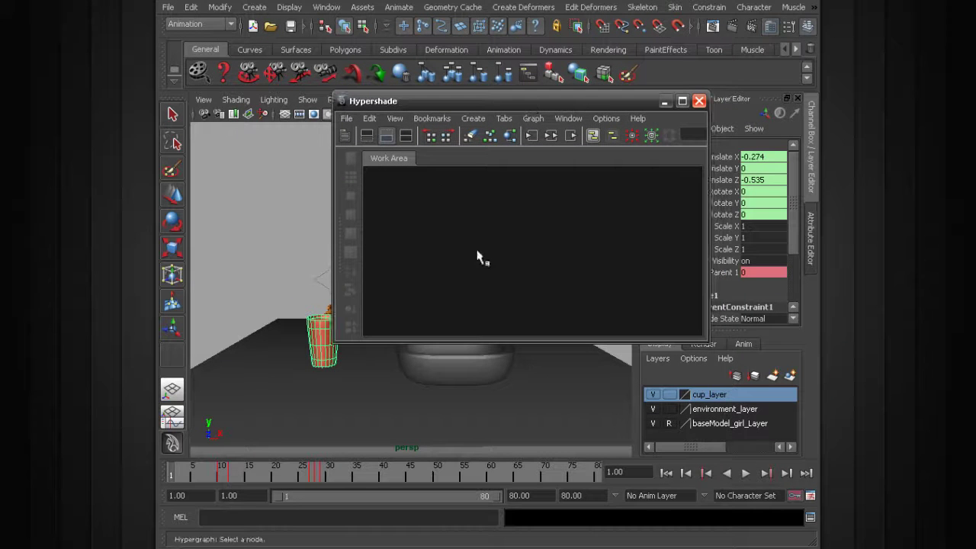
# Graph the cup's input and output connections and inspect pairBlend1's incoming Blend Parent 1 link.
pyautogui.click(551, 137)
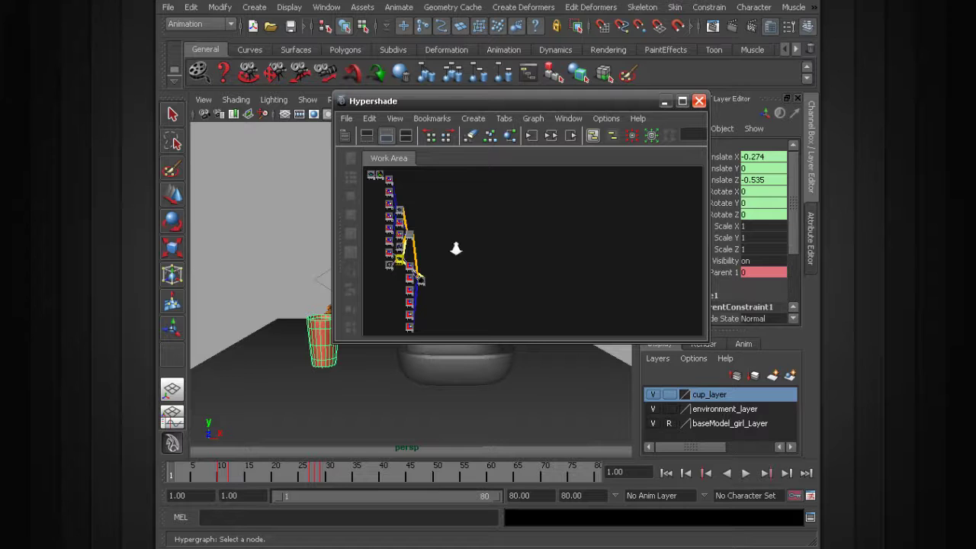
pyautogui.keyDown('alt'); pyautogui.moveTo(456, 249); pyautogui.dragTo(540, 249, button='right'); pyautogui.keyUp('alt')
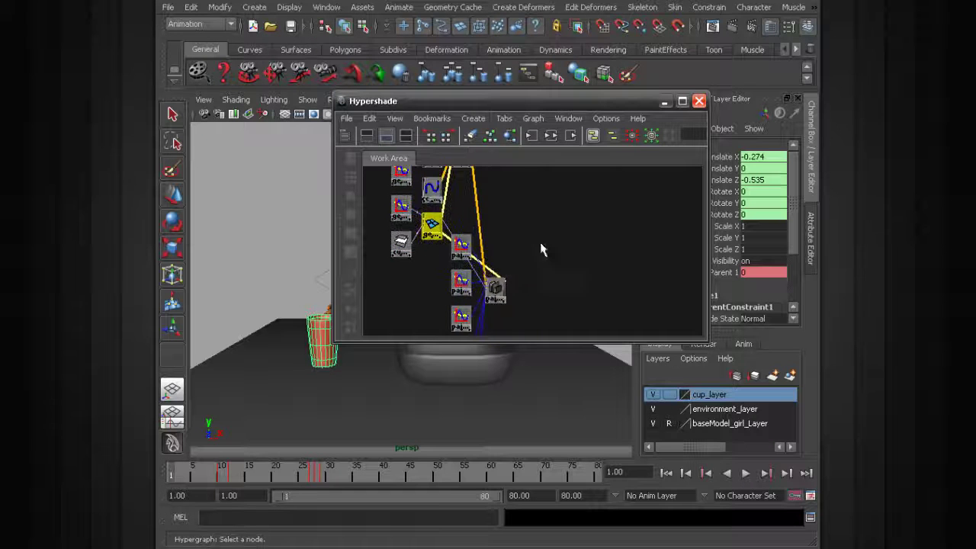
pyautogui.moveTo(496, 288); pyautogui.dragTo(505, 229)
pyautogui.keyDown('alt'); pyautogui.moveTo(506, 228); pyautogui.dragTo(545, 251, button='right'); pyautogui.keyUp('alt')
pyautogui.moveTo(588, 102); pyautogui.dragTo(482, 84)
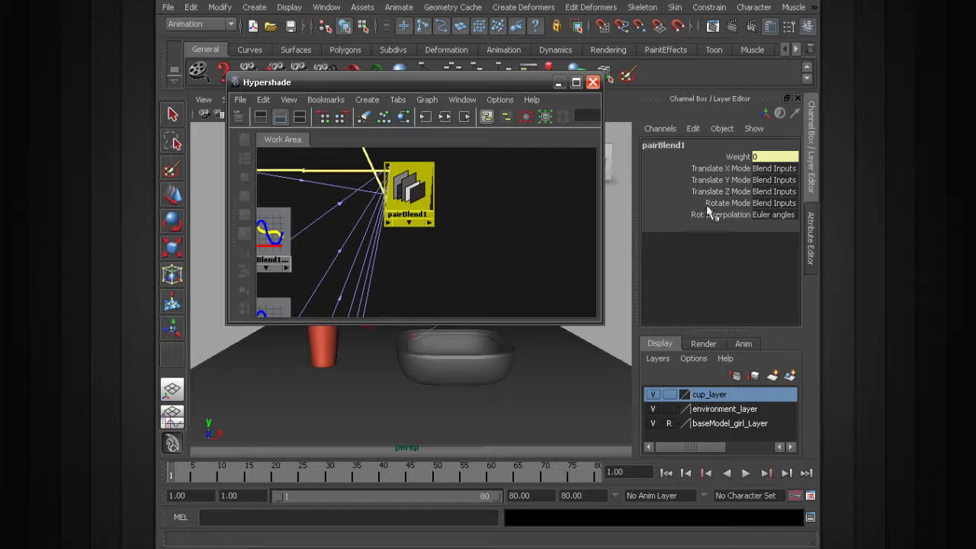
pyautogui.moveTo(407, 205); pyautogui.dragTo(429, 239)
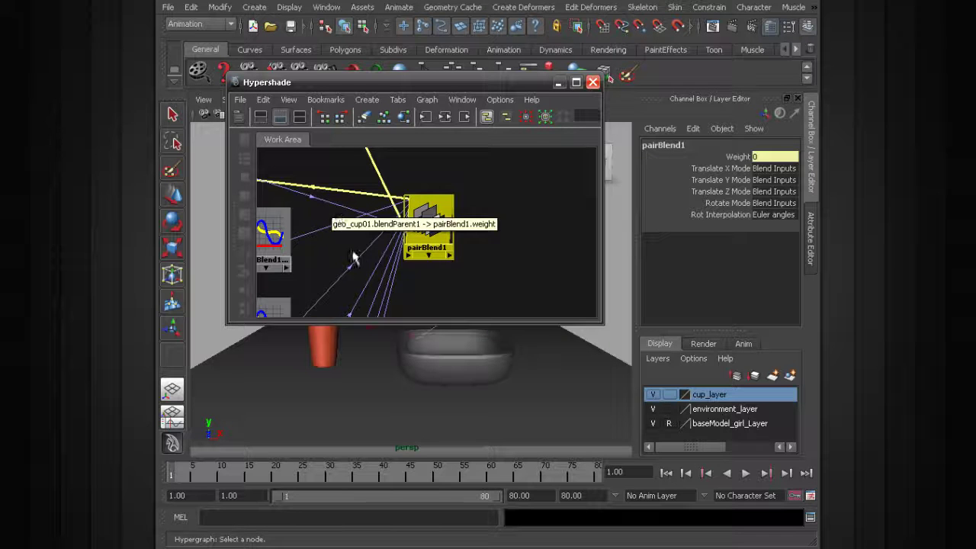
pyautogui.moveTo(410, 231); pyautogui.dragTo(369, 228)
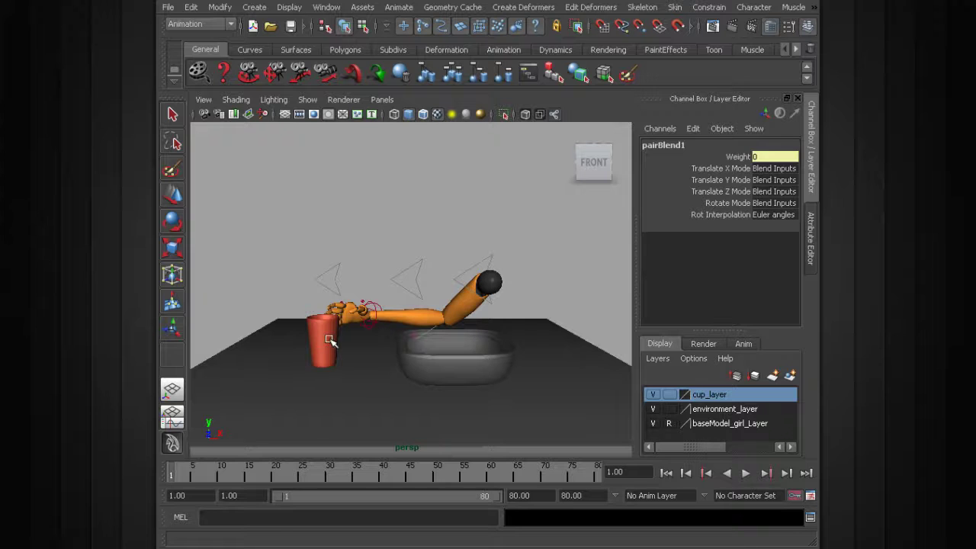
pyautogui.click(330, 340)
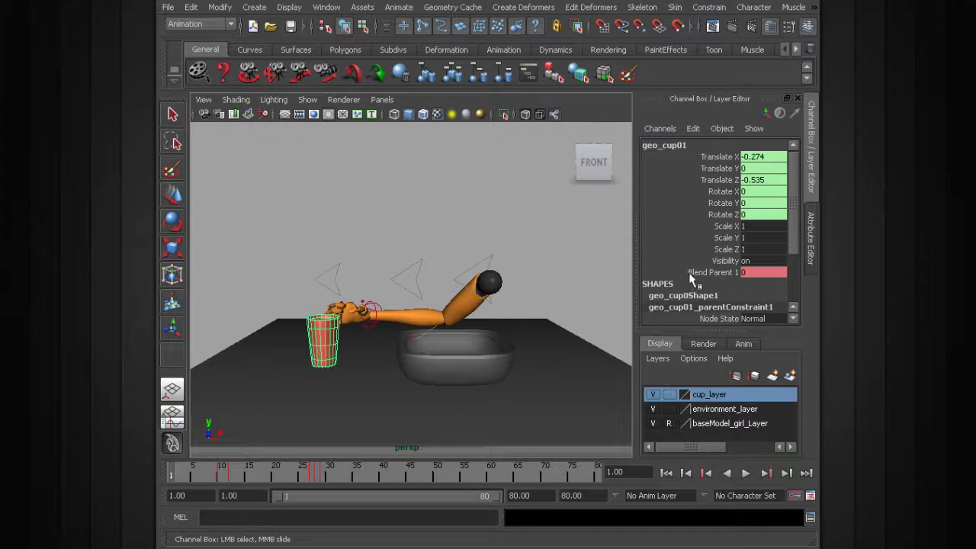
pyautogui.scroll(-3, 796, 250)
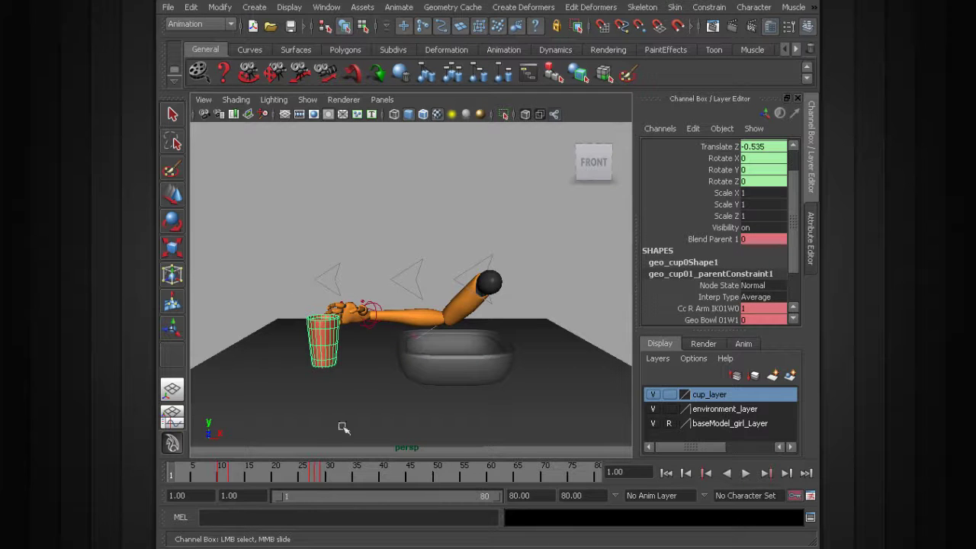
pyautogui.hotkey('alt', 'v')
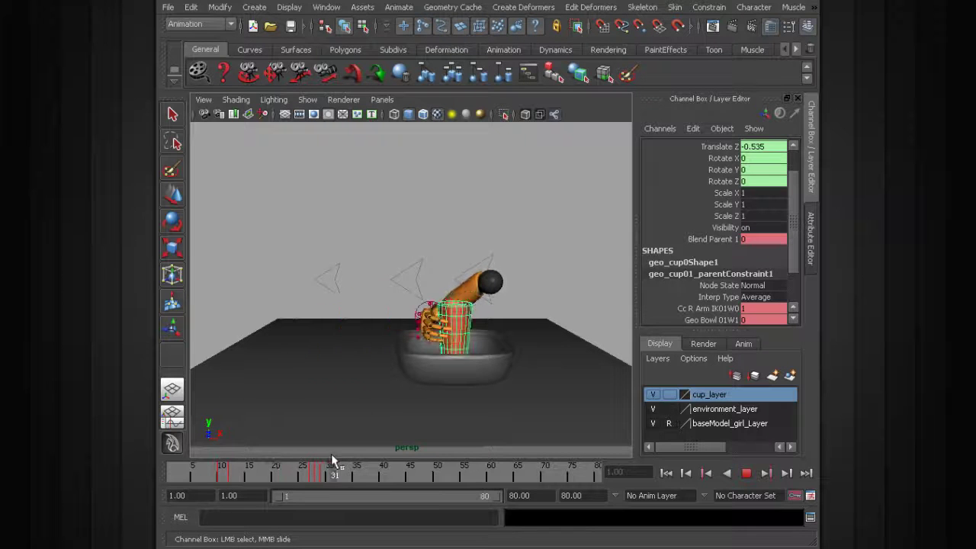
pyautogui.moveTo(368, 454)
pyautogui.mouseDown()
pyautogui.moveTo(194, 456)
pyautogui.moveTo(334, 452)
pyautogui.mouseUp()
pyautogui.hotkey('alt', 'v')
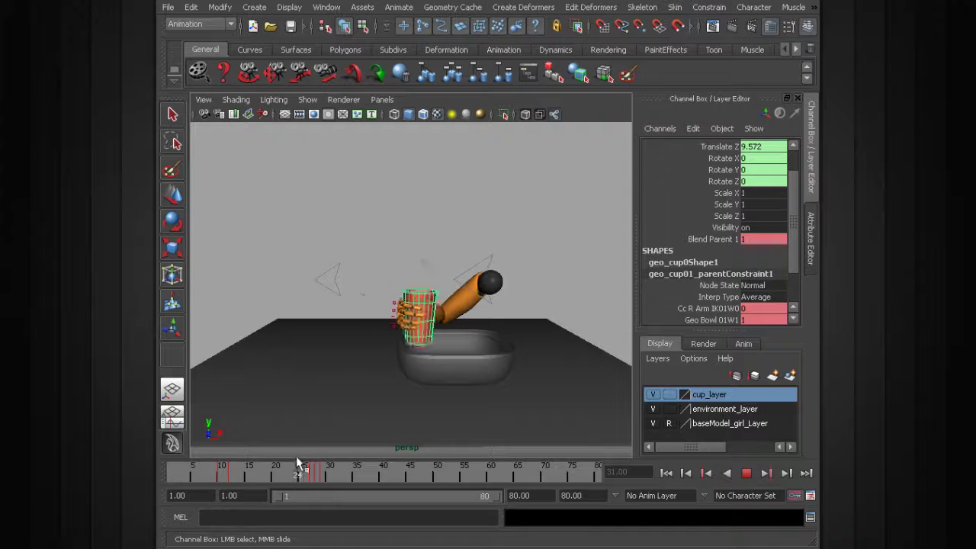
pyautogui.hotkey('alt', 'v')
pyautogui.hotkey('alt', 'v')
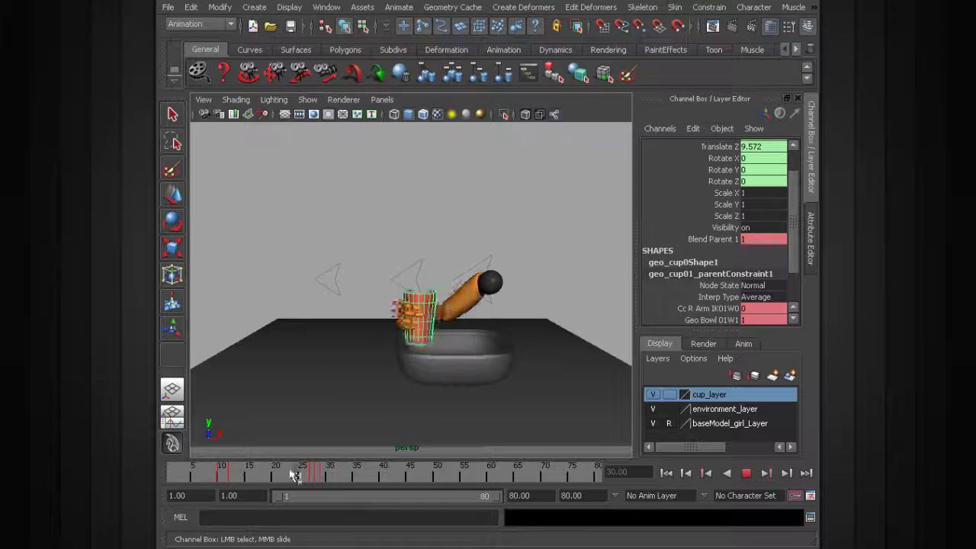
pyautogui.hotkey('alt', 'v')
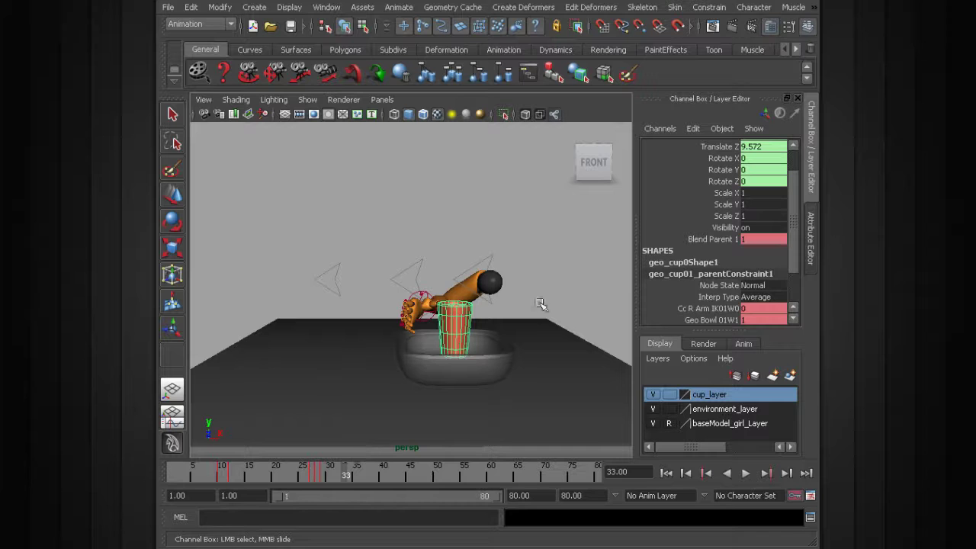
pyautogui.hotkey('alt', 'v')
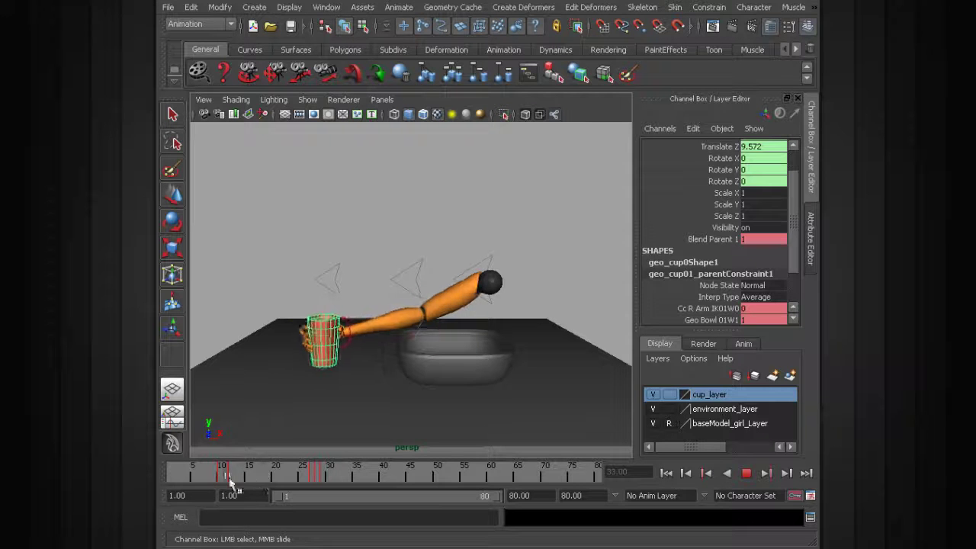
pyautogui.moveTo(291, 480)
pyautogui.mouseDown()
pyautogui.moveTo(314, 481)
pyautogui.moveTo(238, 473)
pyautogui.moveTo(345, 474)
pyautogui.moveTo(251, 472)
pyautogui.moveTo(333, 475)
pyautogui.mouseUp()
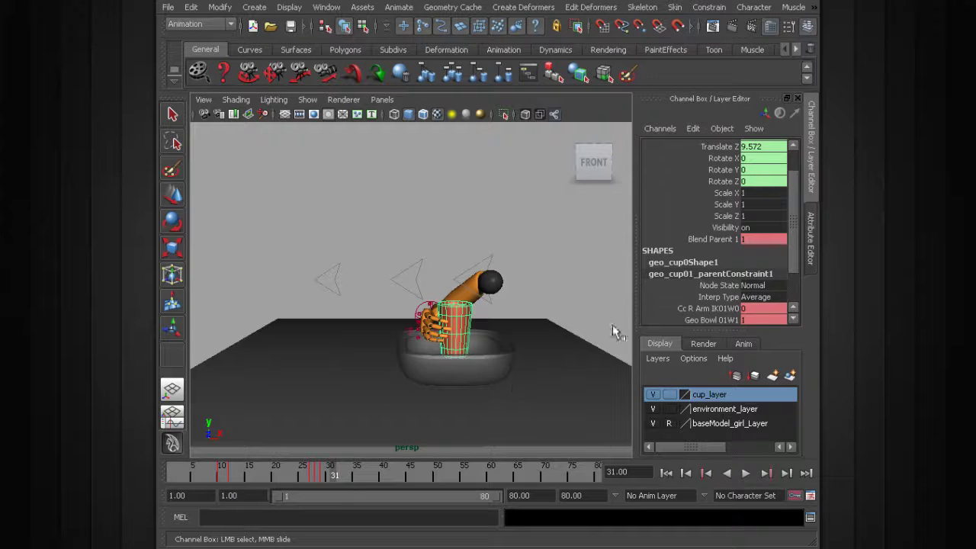
pyautogui.moveTo(799, 254)
pyautogui.mouseDown()
pyautogui.moveTo(788, 285)
pyautogui.moveTo(793, 248)
pyautogui.mouseUp()
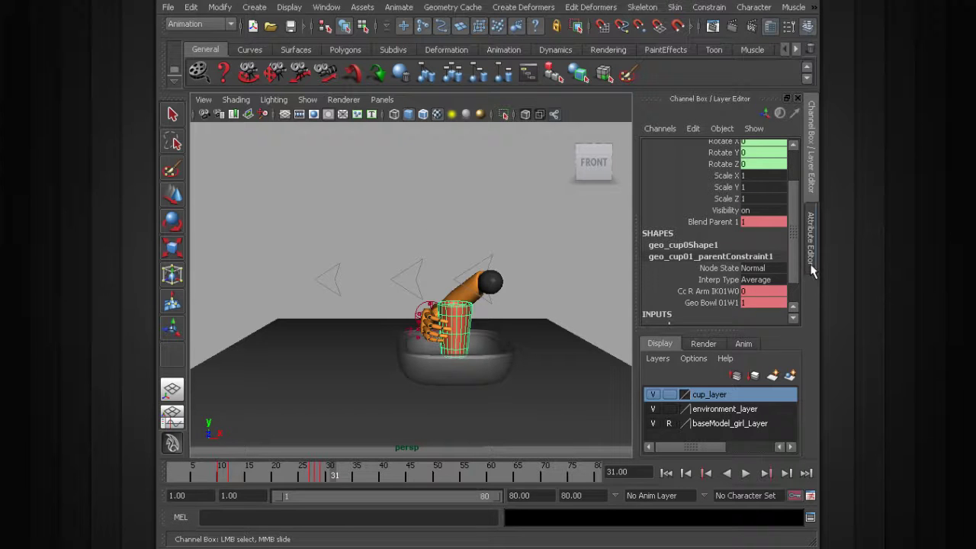
pyautogui.moveTo(797, 268)
pyautogui.mouseDown()
pyautogui.moveTo(793, 284)
pyautogui.moveTo(792, 266)
pyautogui.mouseUp()
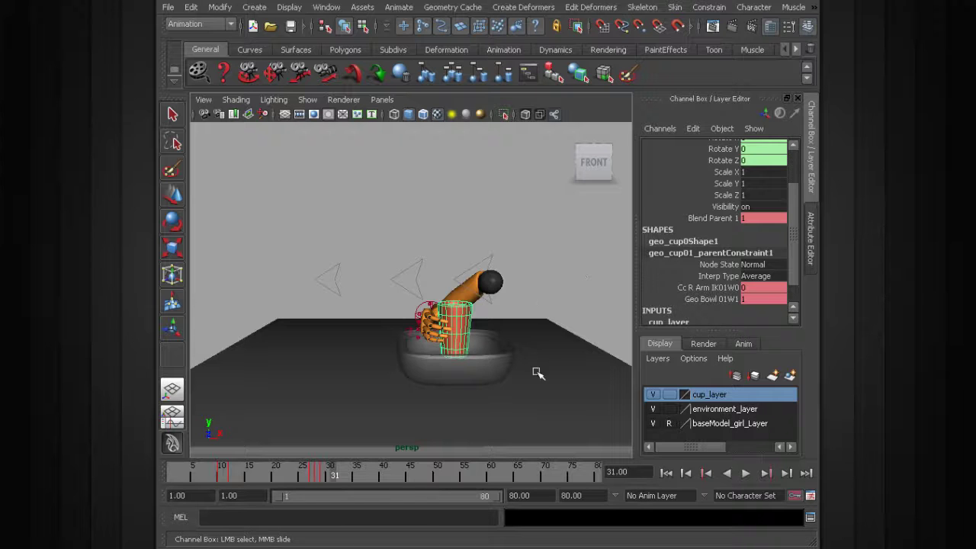
pyautogui.moveTo(333, 479); pyautogui.dragTo(170, 473)
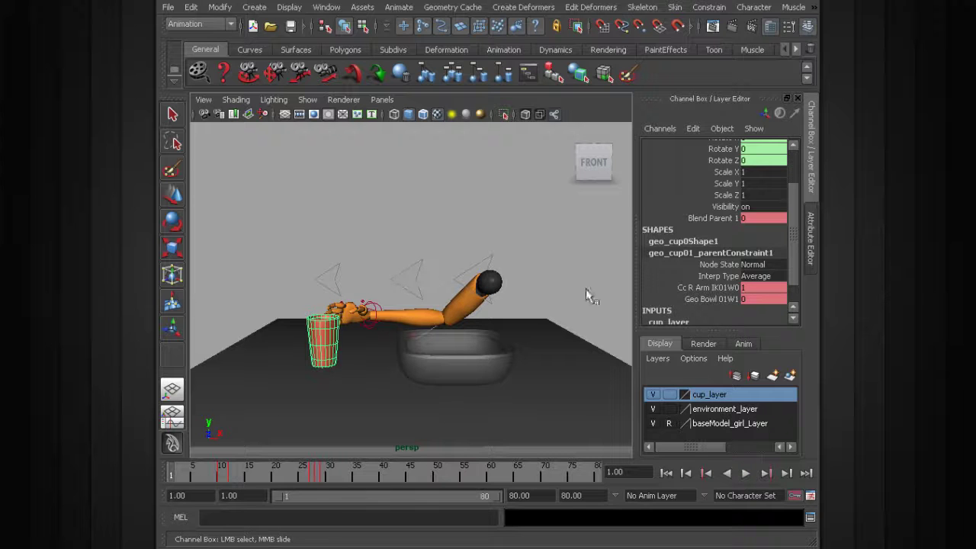
pyautogui.moveTo(799, 257); pyautogui.dragTo(720, 149)
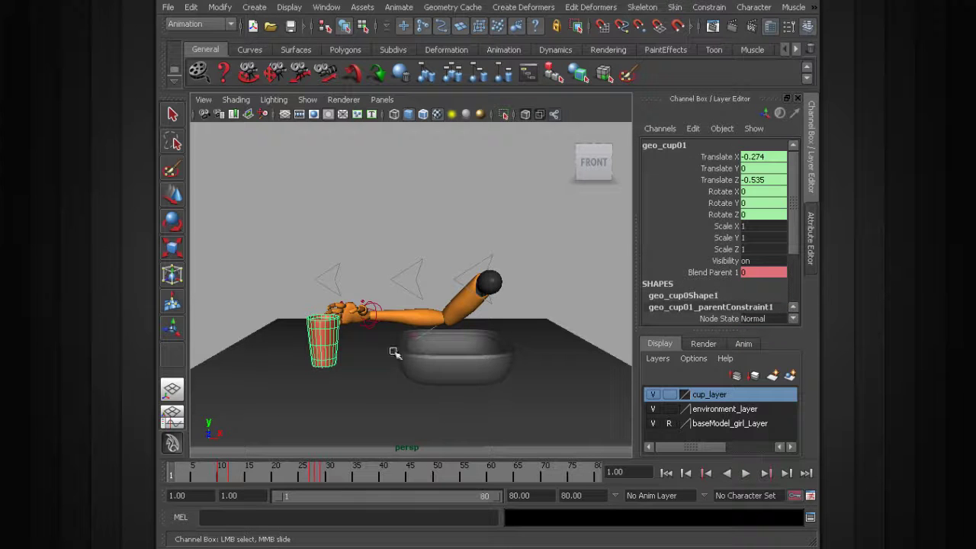